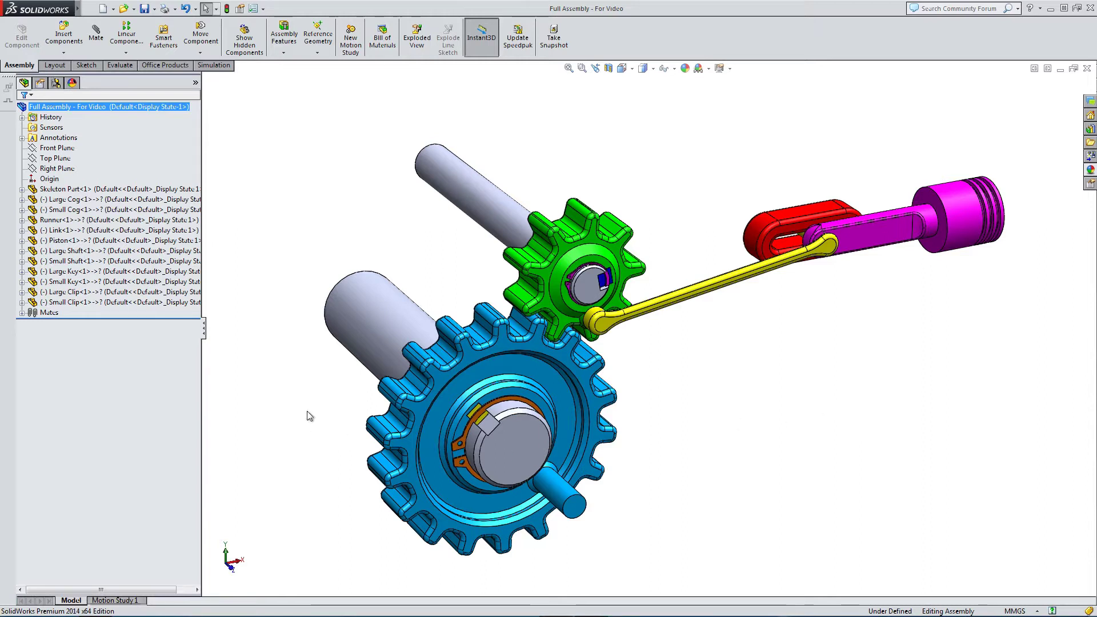
Expand the Mates folder and select GearMate1 between the small and large cogs.
click(22, 313)
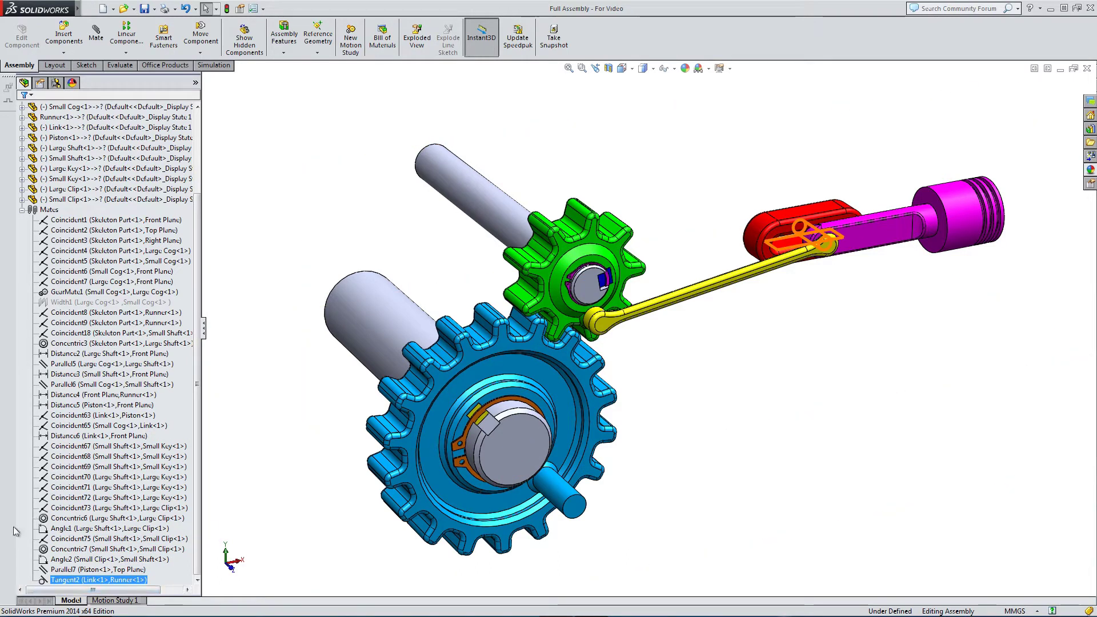
click(48, 293)
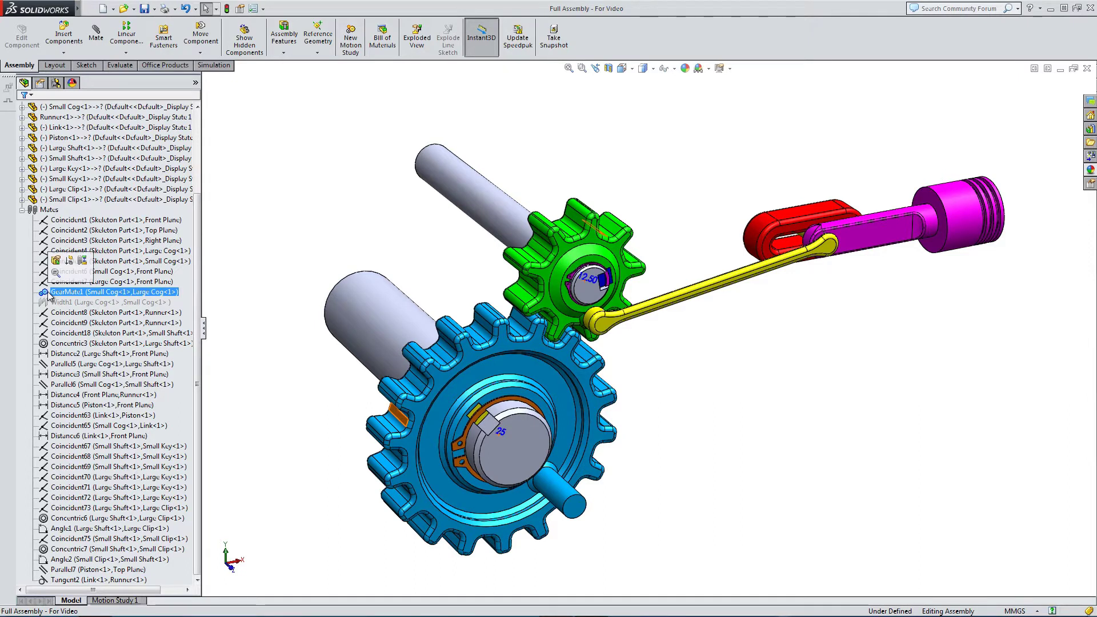
Edit GearMate1, verify its Small Cog and Large Cog faces, and accept it unchanged.
click(55, 261)
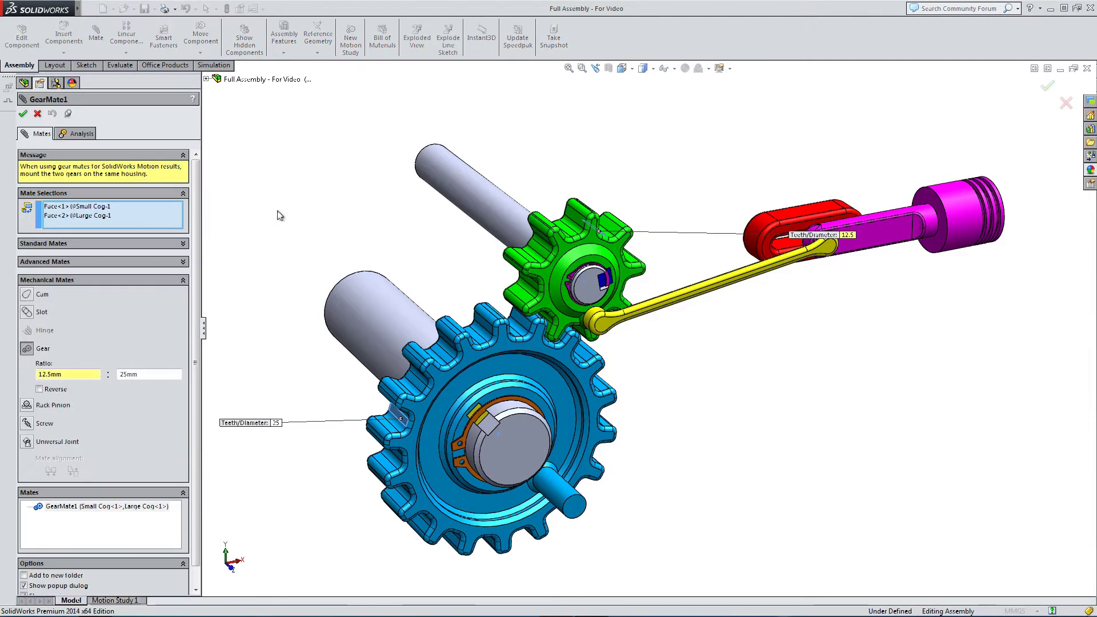
click(99, 209)
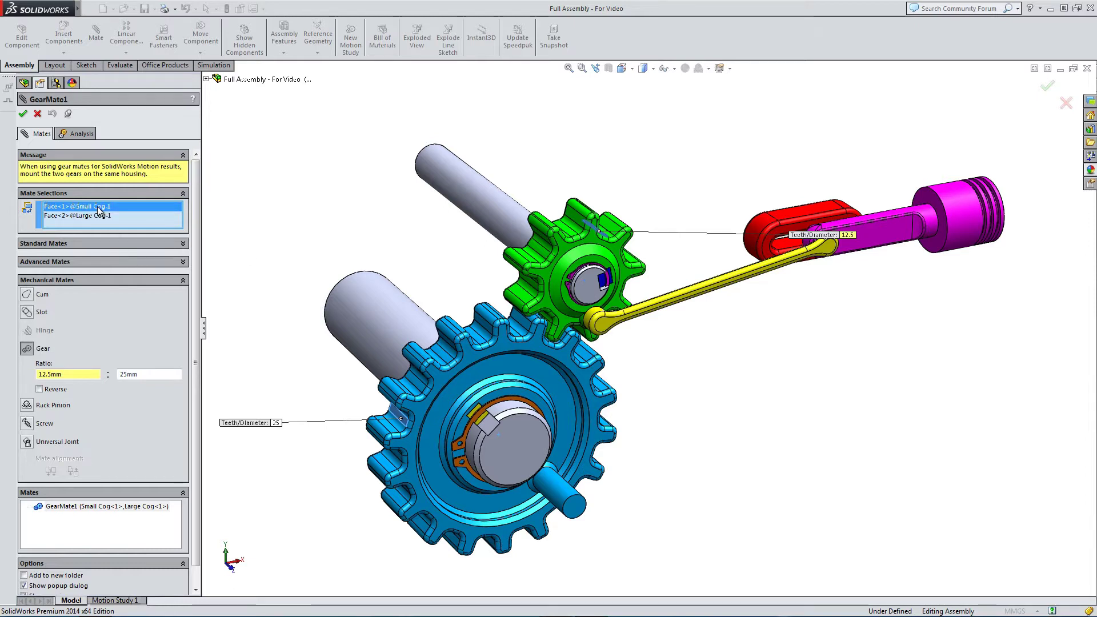
click(94, 216)
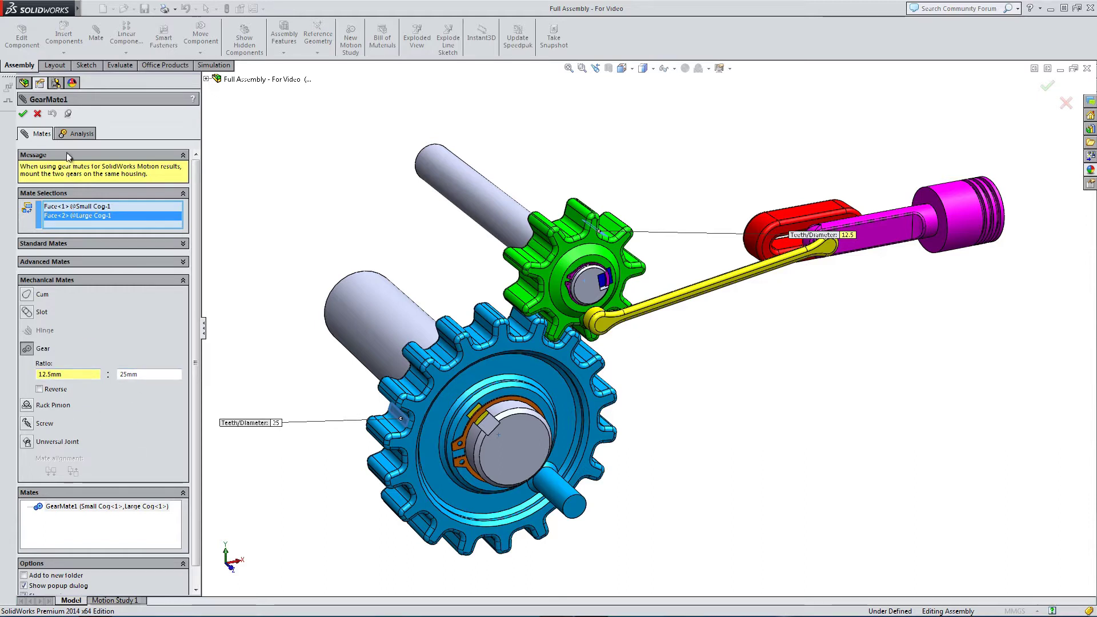
click(22, 114)
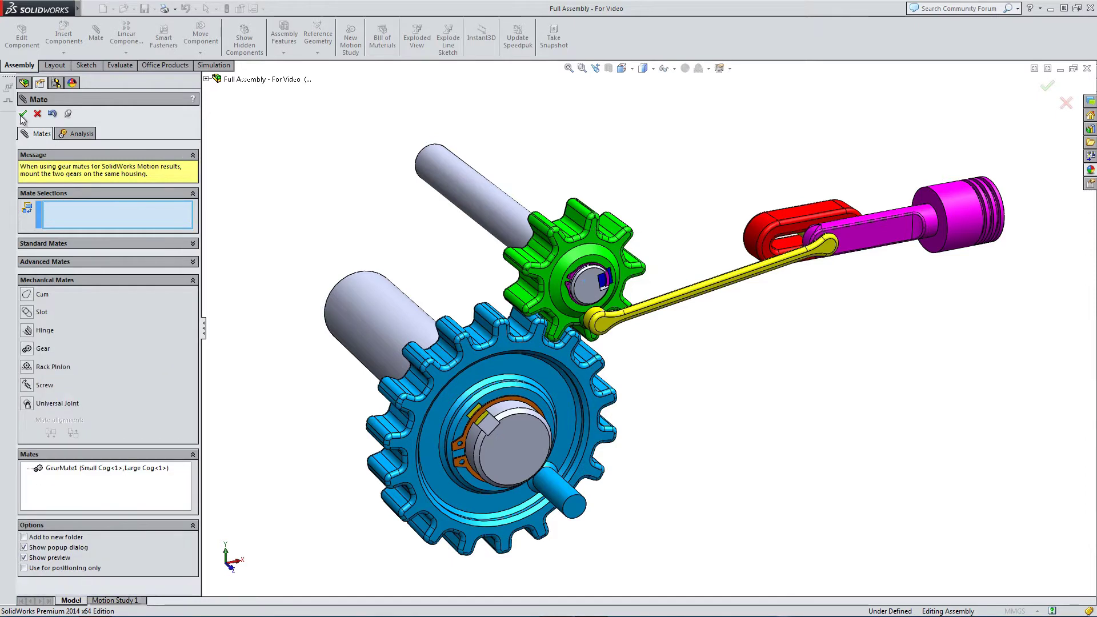
Switch to Front view and drag the large cog to test that it drives the mechanism.
click(23, 115)
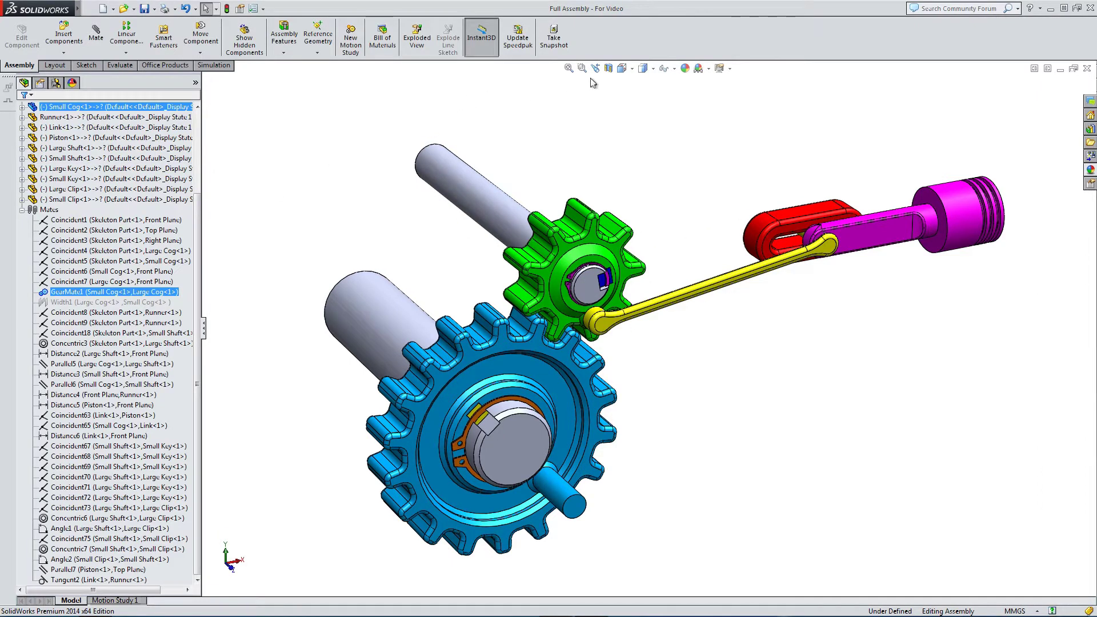
click(621, 68)
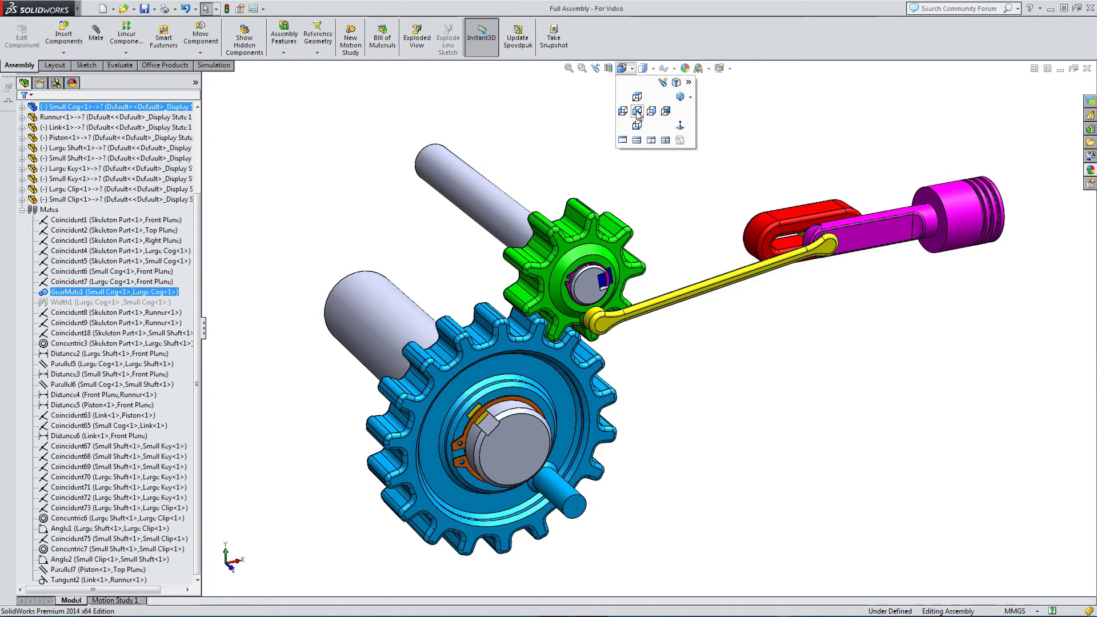
click(637, 112)
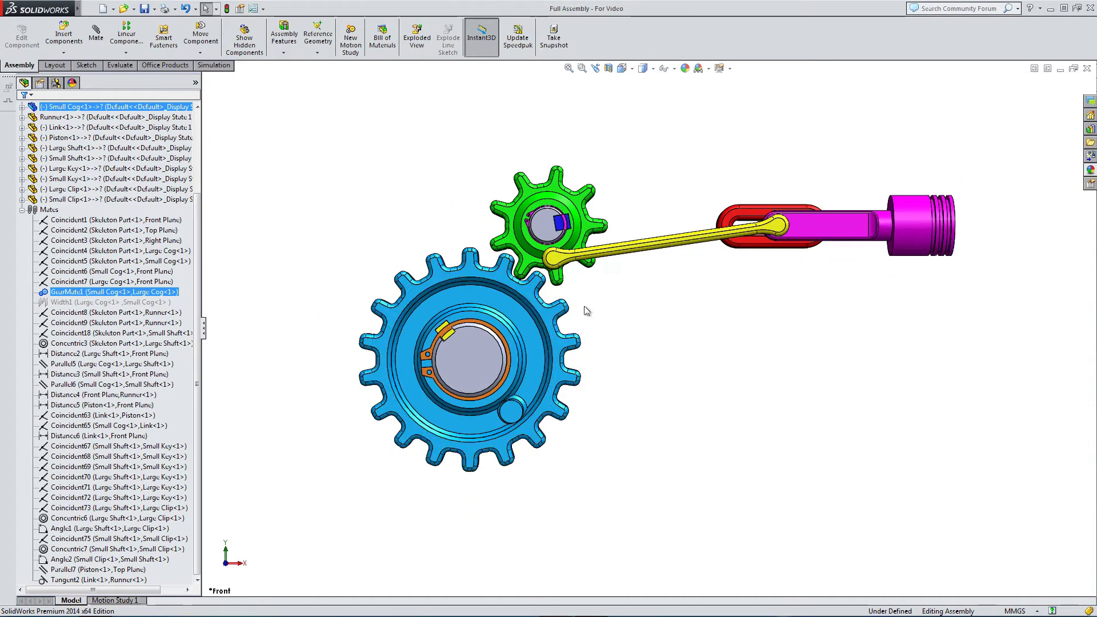
scroll(585, 311, down, 2)
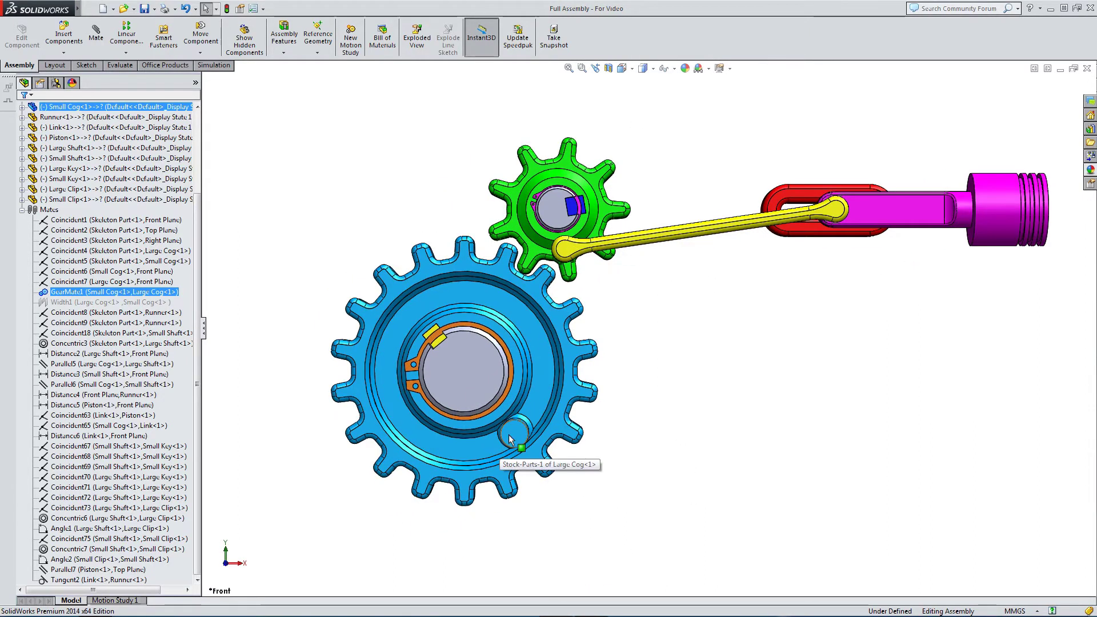
drag(510, 439, 458, 369)
key(Escape)
click(604, 502)
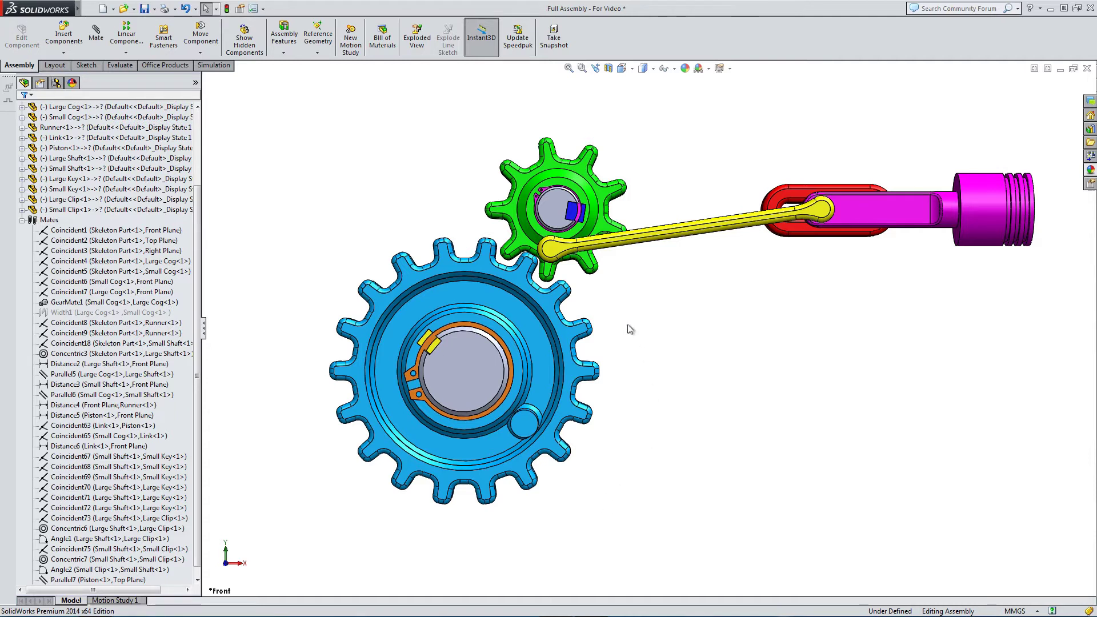
Orbit the assembly to see the parts' sides and collapse the Mates folder.
middle_drag(627, 326, 672, 402)
scroll(739, 432, up, 1)
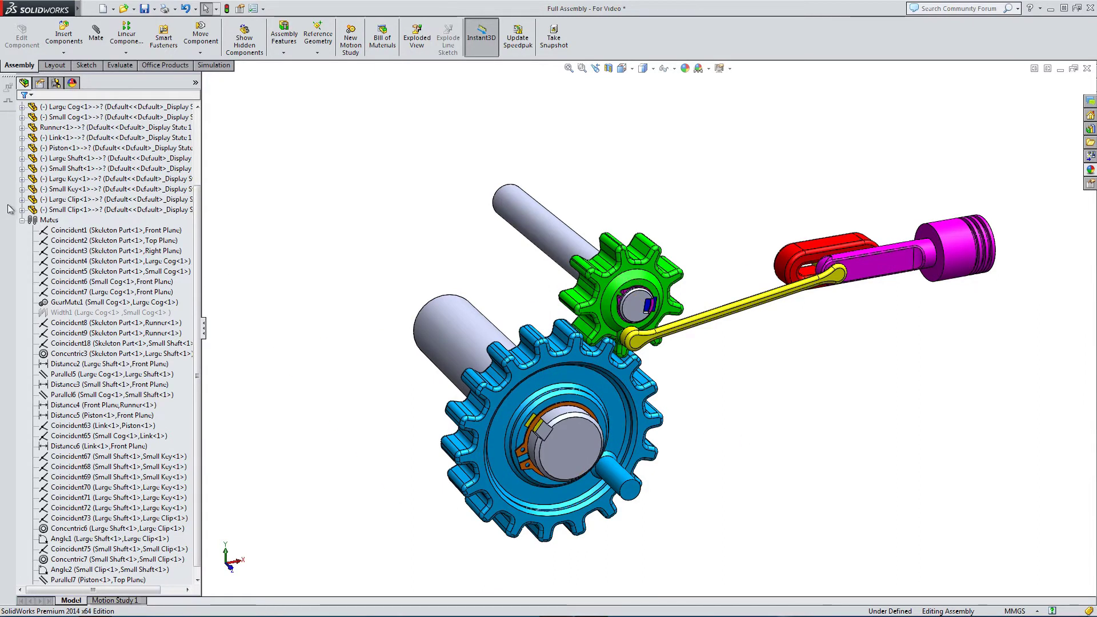
click(22, 221)
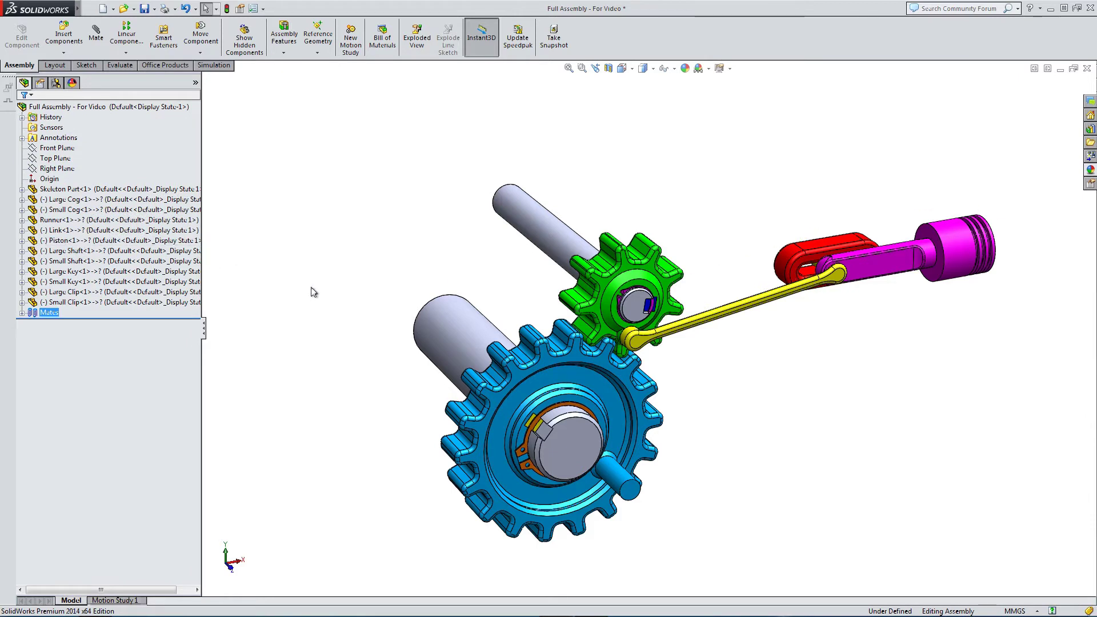
Show the Motion Study 1 timeline and select the Large Shaft, Full Assembly and Small Cog.
click(123, 601)
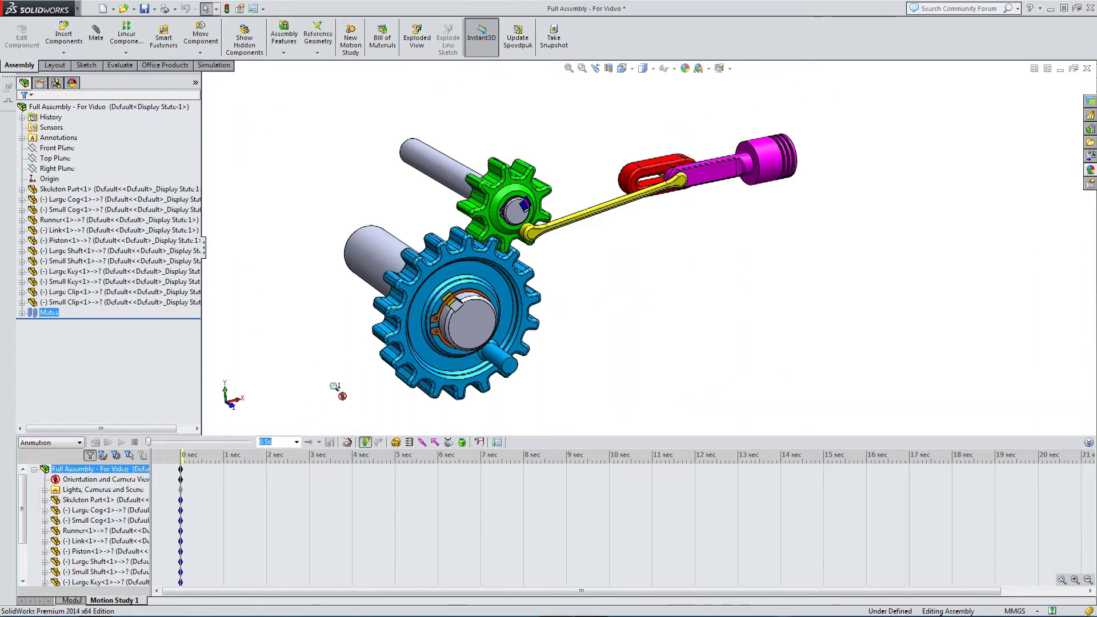
mouse_move(336, 388)
middle_down()
mouse_move(326, 360)
mouse_move(353, 401)
middle_up()
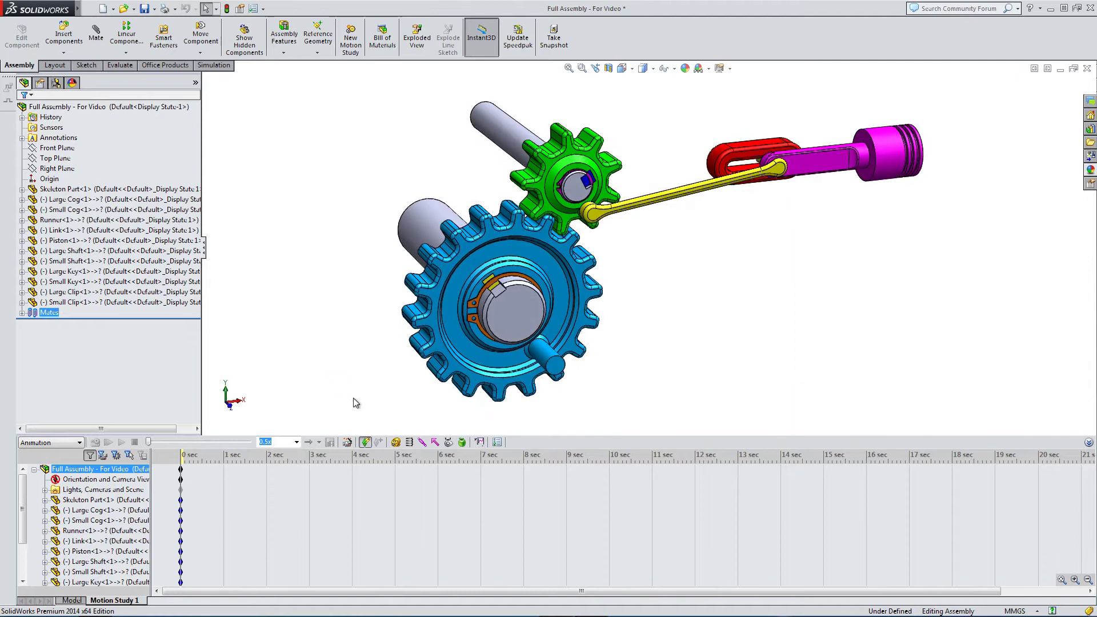
click(263, 563)
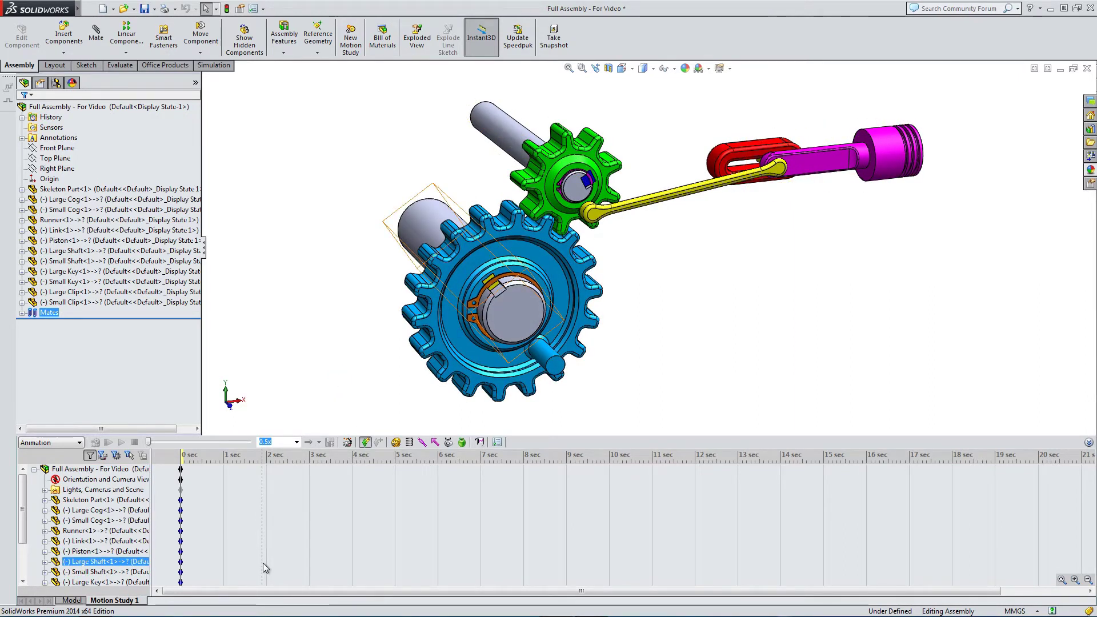
click(100, 469)
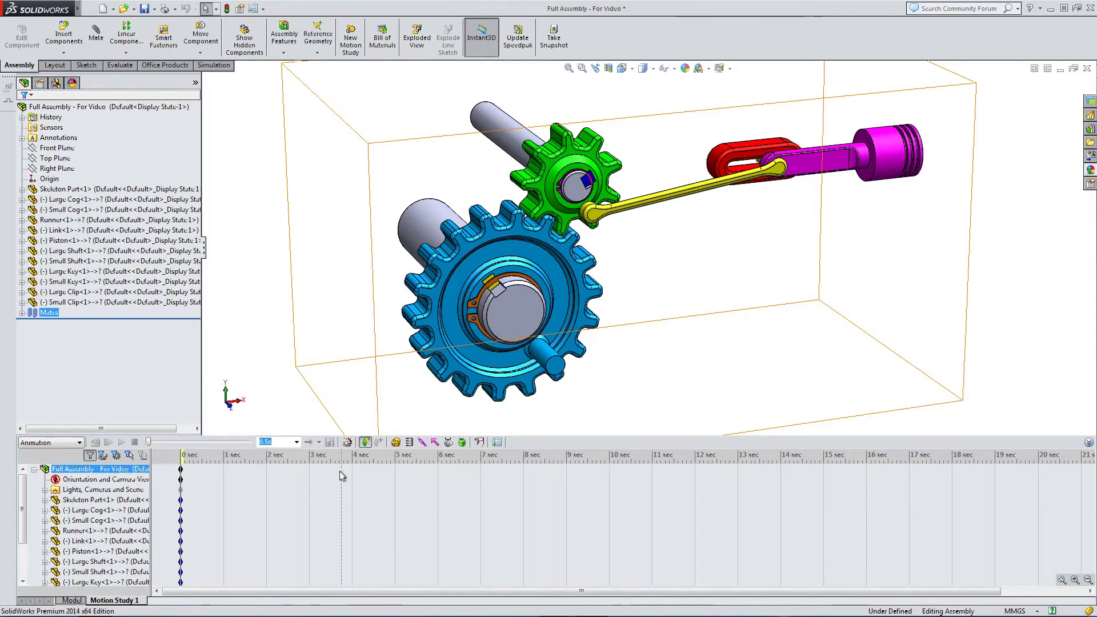
click(270, 521)
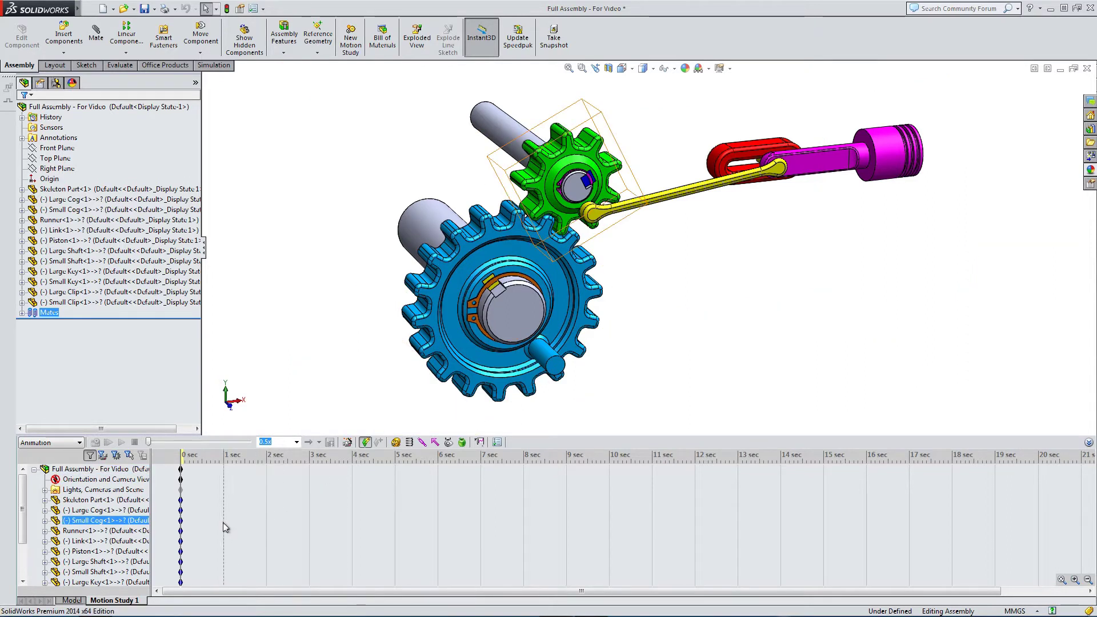
Change the study type from Animation to Motion Analysis, then select Small Cog, Runner and Full Assembly.
click(182, 470)
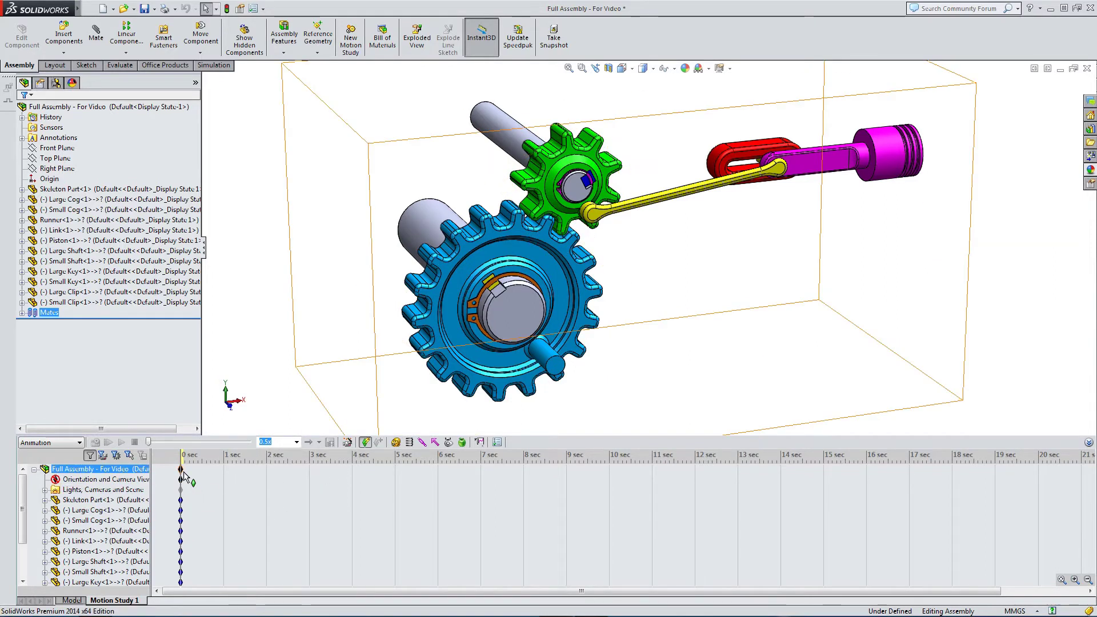
click(79, 443)
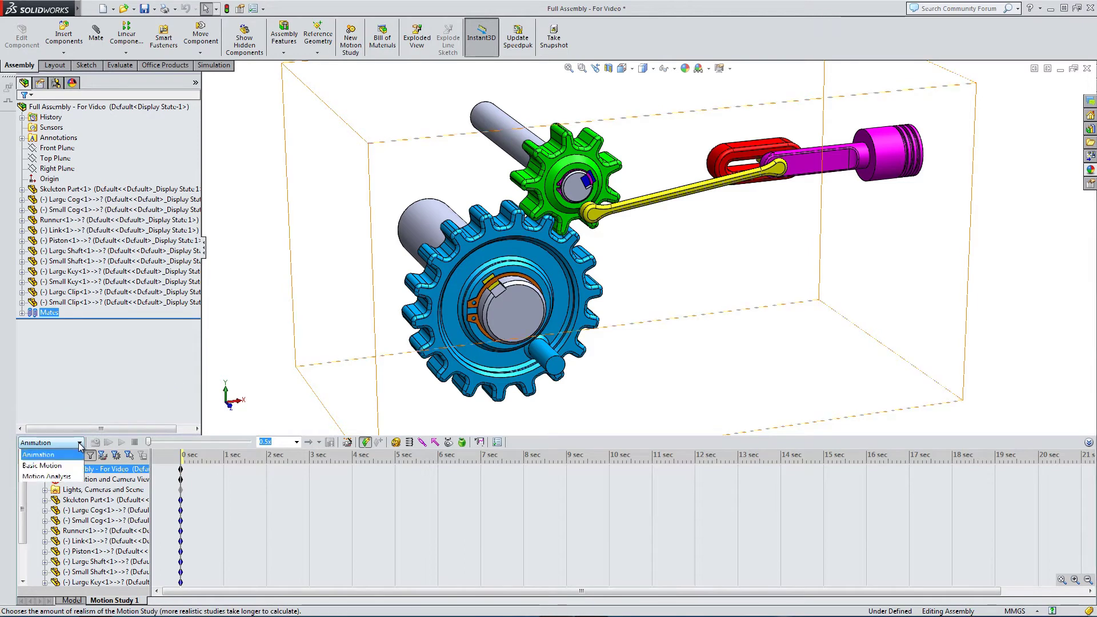
click(64, 477)
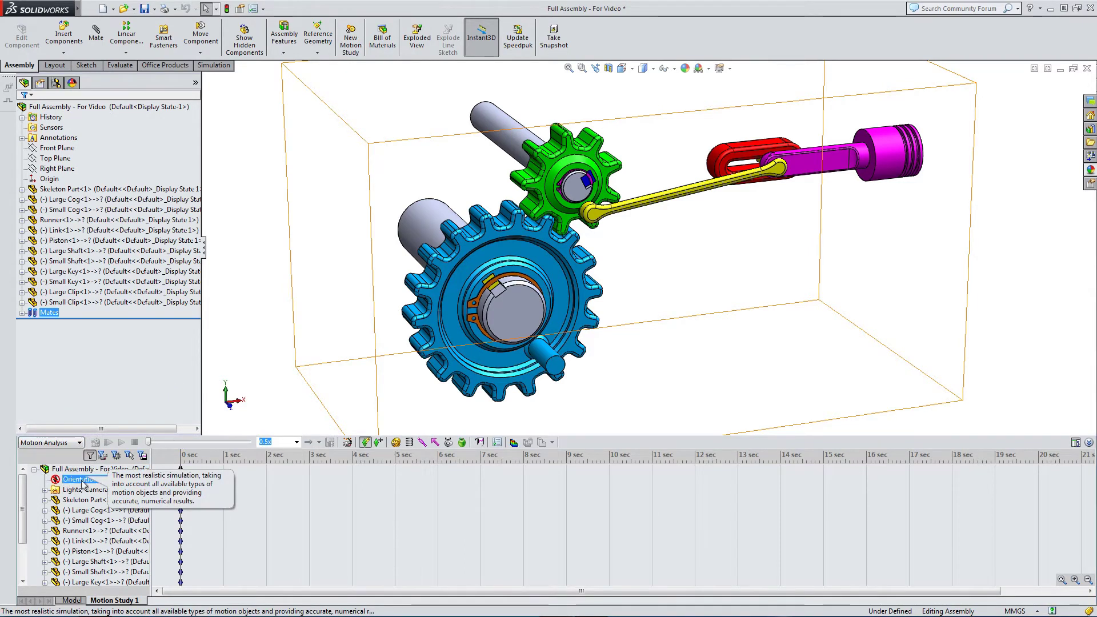
click(336, 517)
click(362, 522)
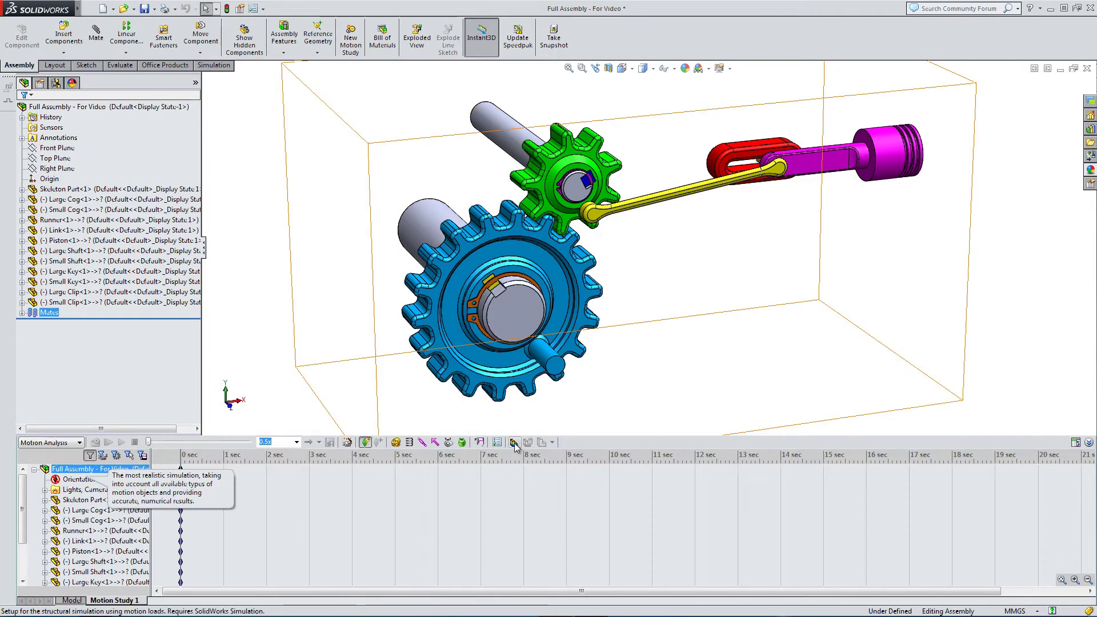
click(422, 521)
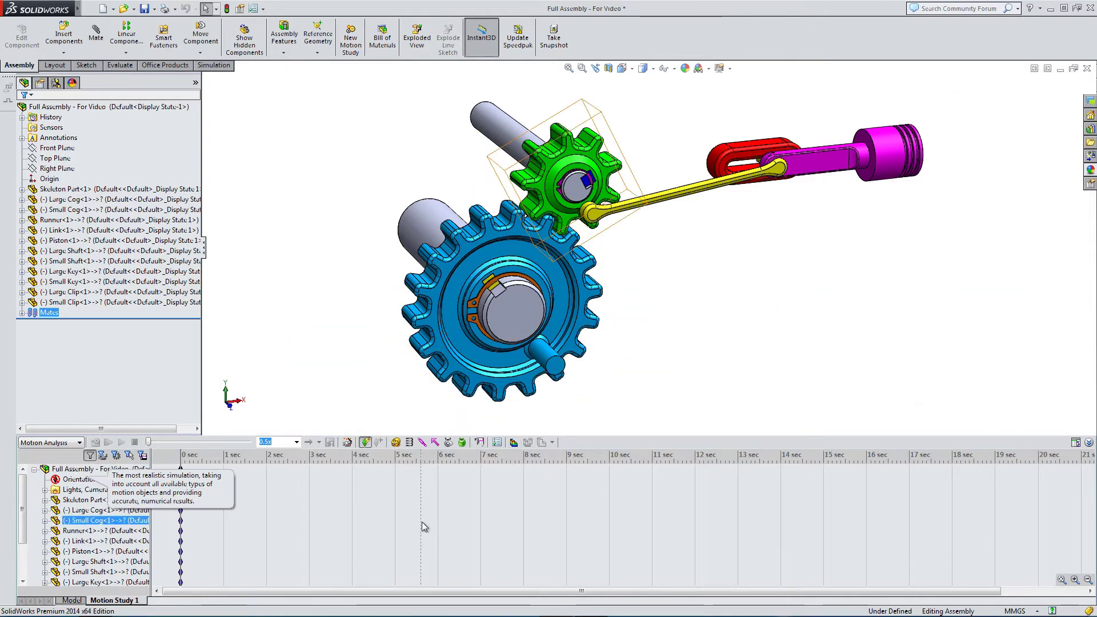
click(413, 525)
click(400, 468)
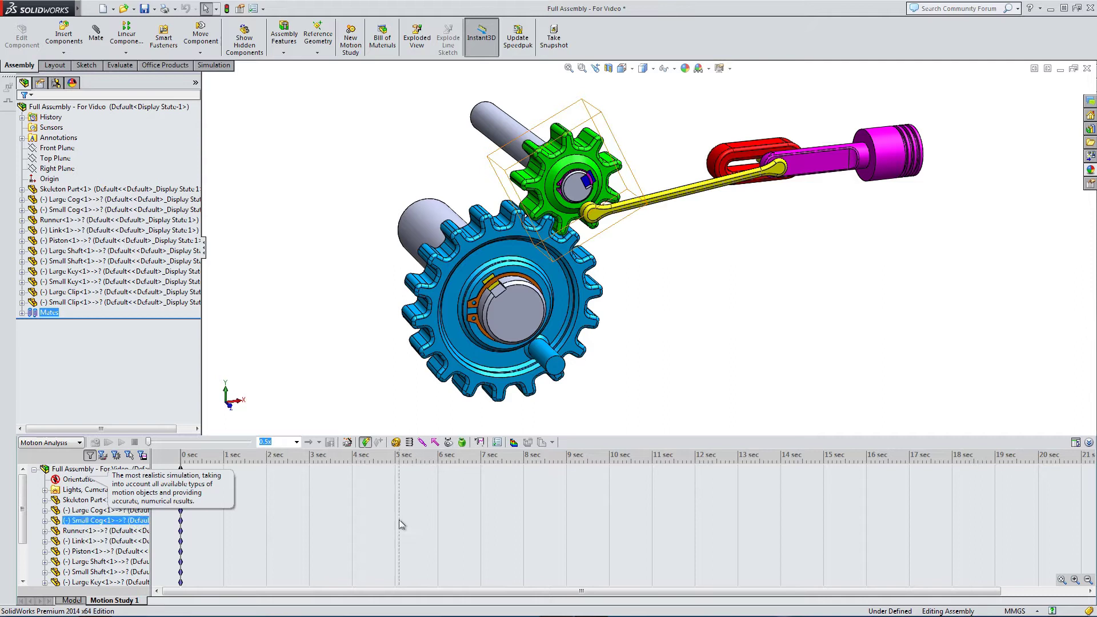
Add a rotary motor on the large cog face, keeping its original rotation direction.
click(396, 443)
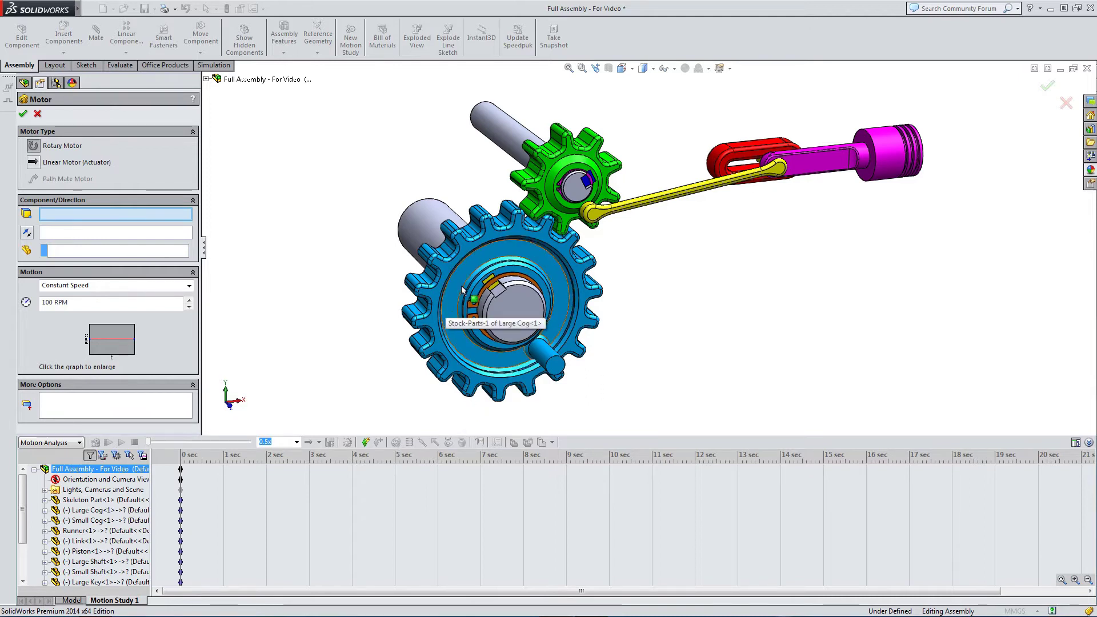
scroll(462, 289, down, 1)
scroll(492, 282, down, 1)
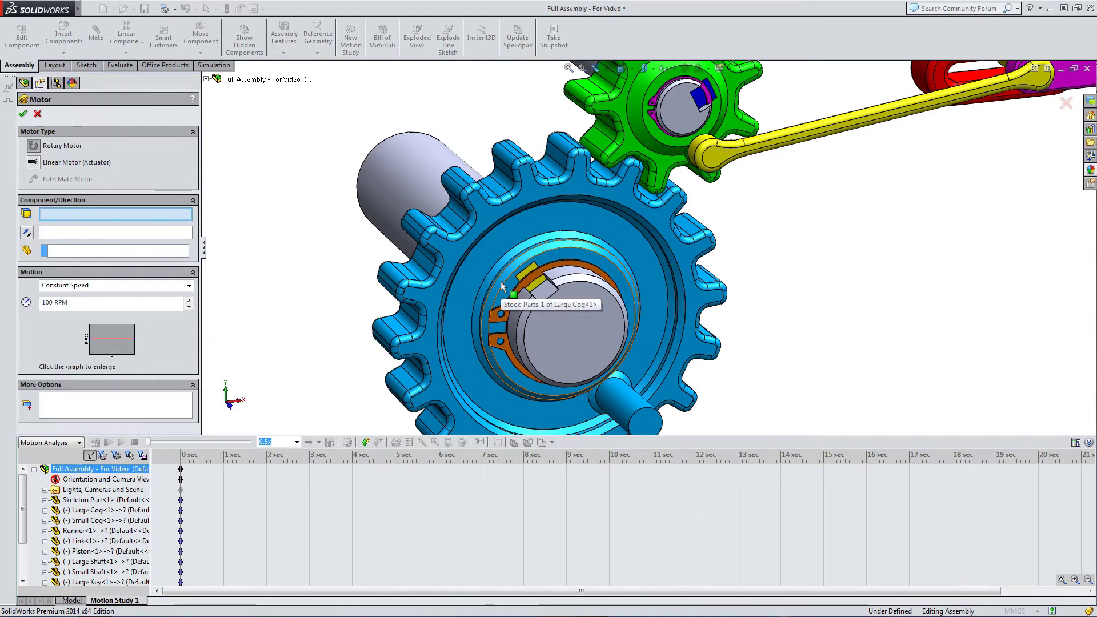
click(500, 281)
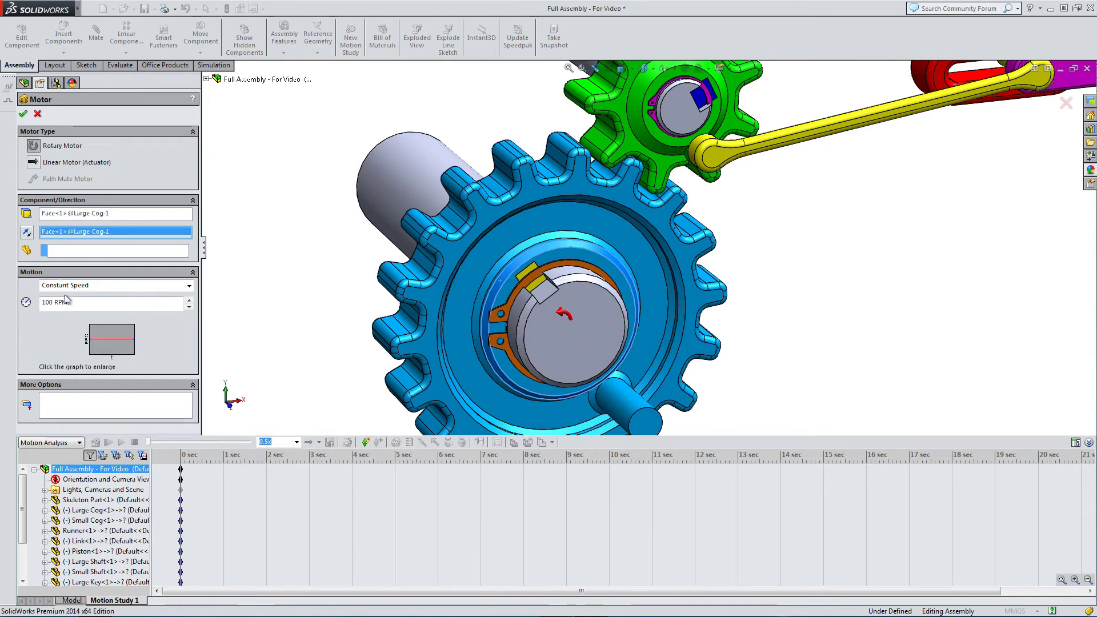
click(28, 233)
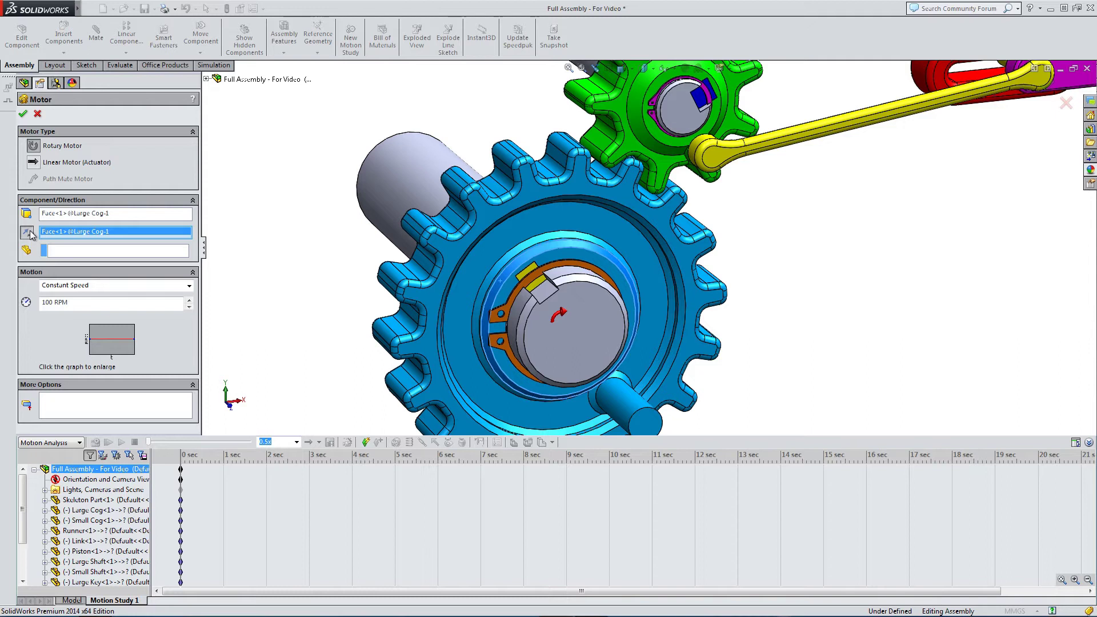
click(28, 234)
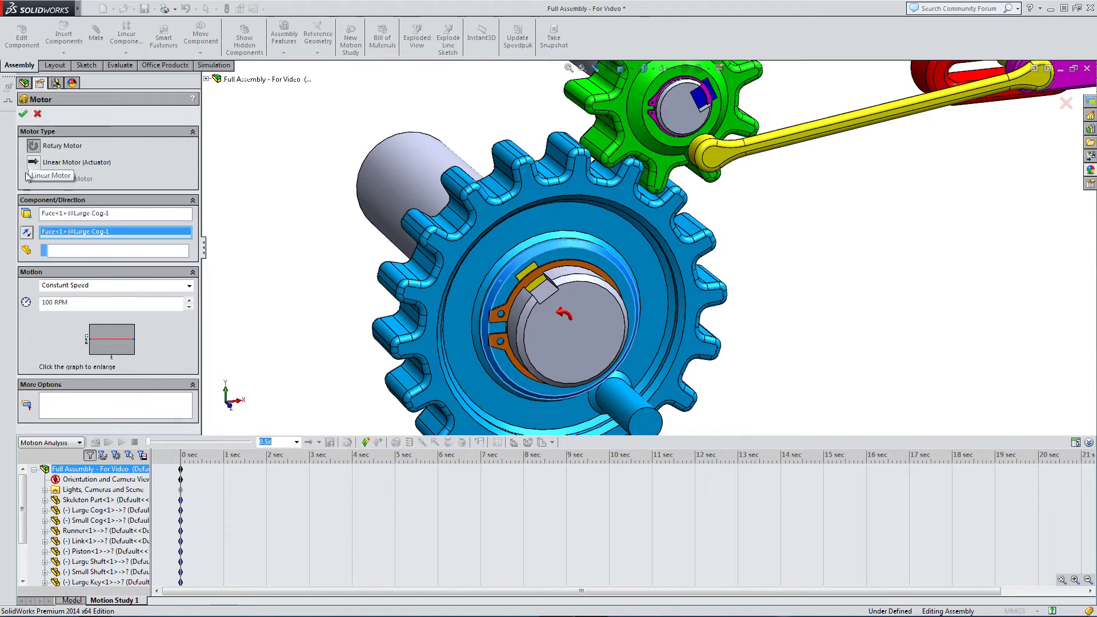
Set the motor to 40 RPM at Constant Speed and accept RotaryMotor1.
drag(82, 303, 51, 301)
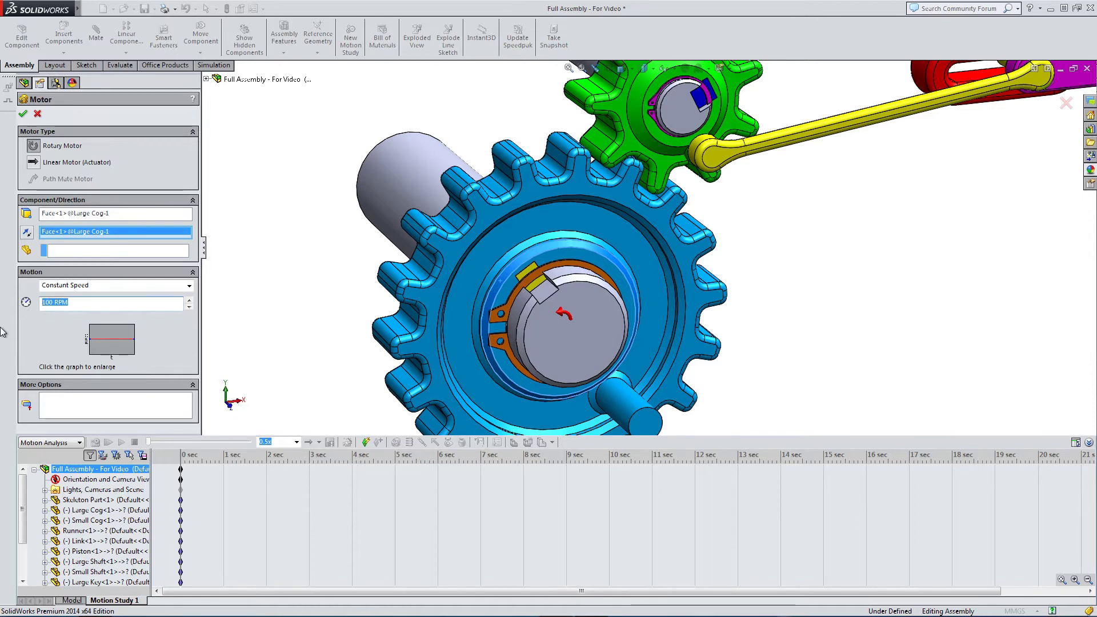
text(40)
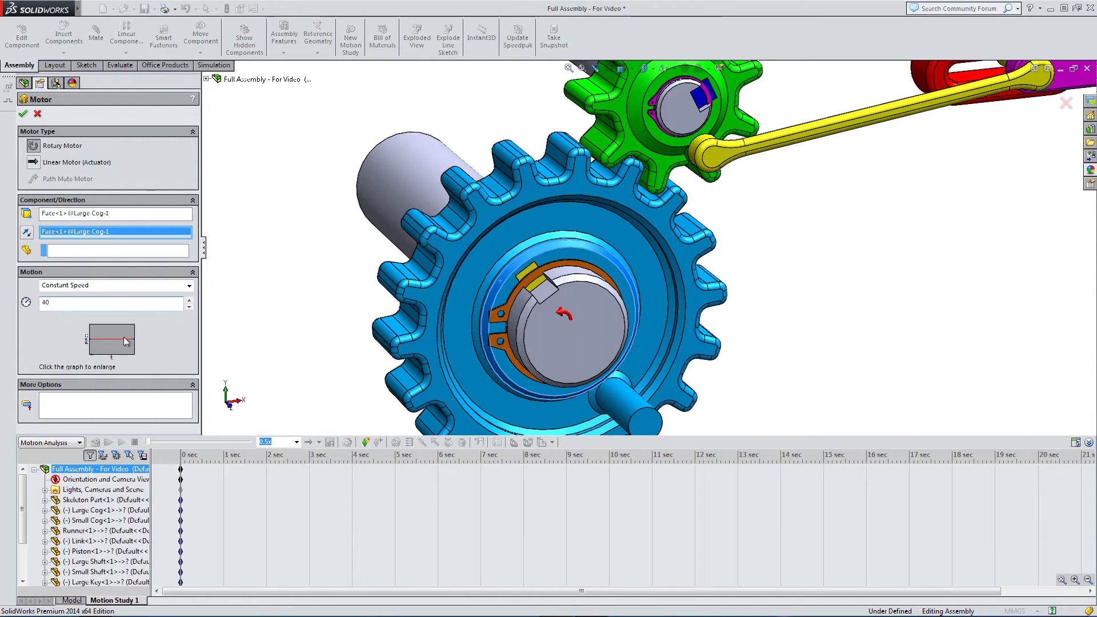
click(189, 287)
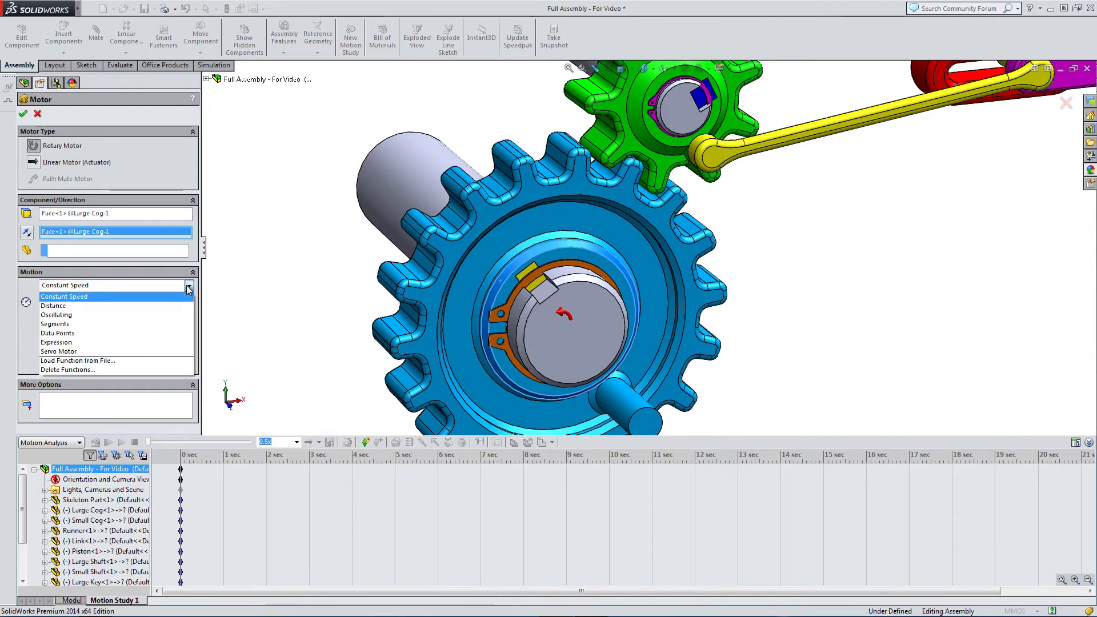
click(187, 297)
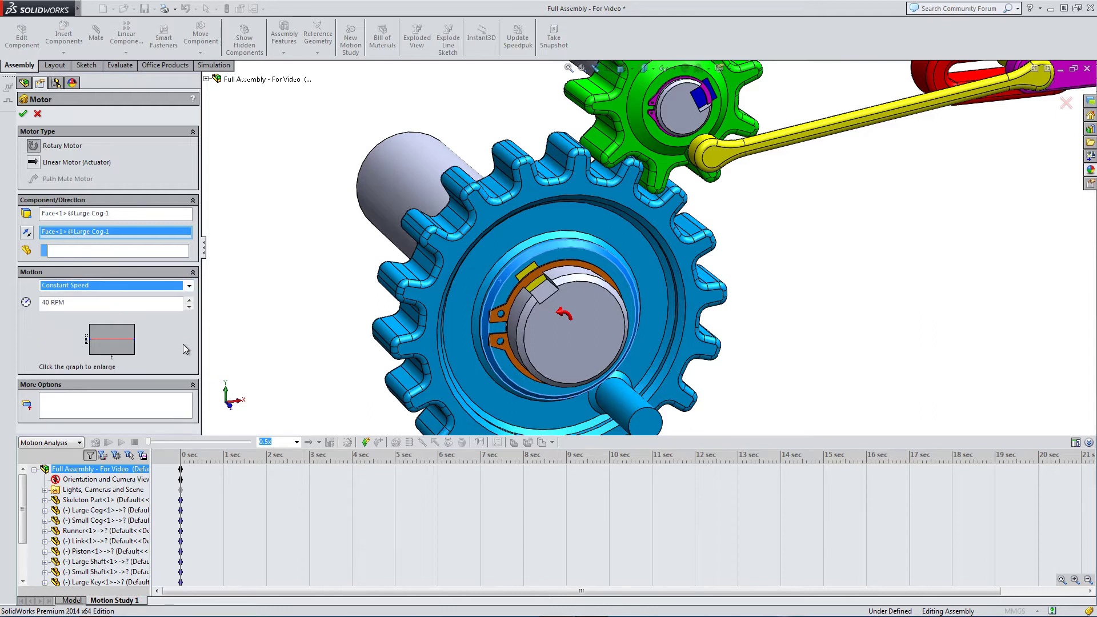
click(23, 114)
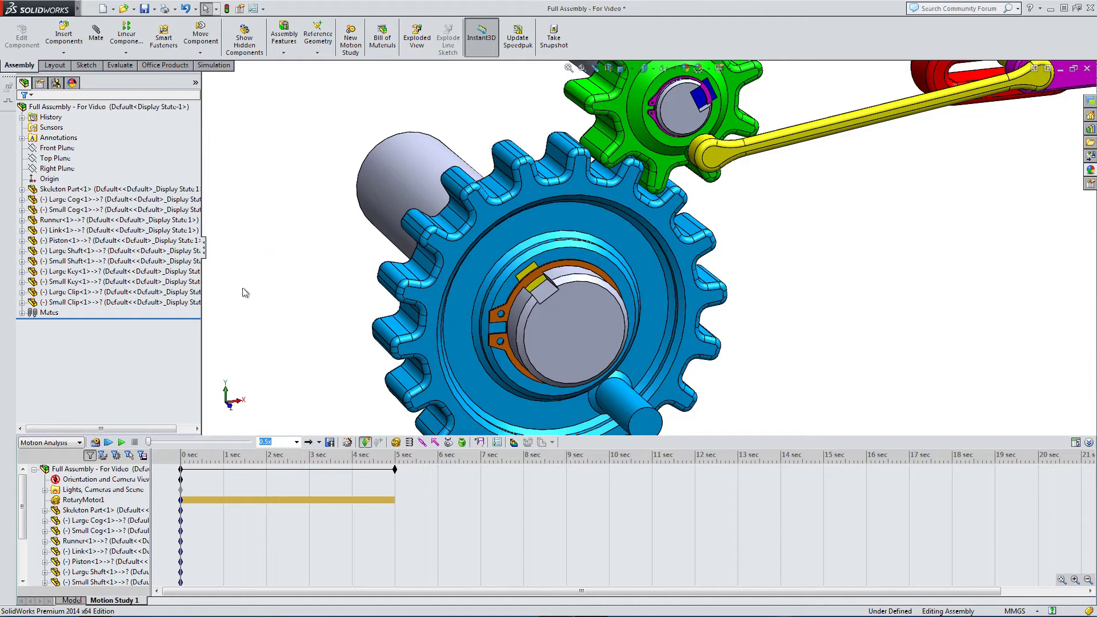
click(181, 469)
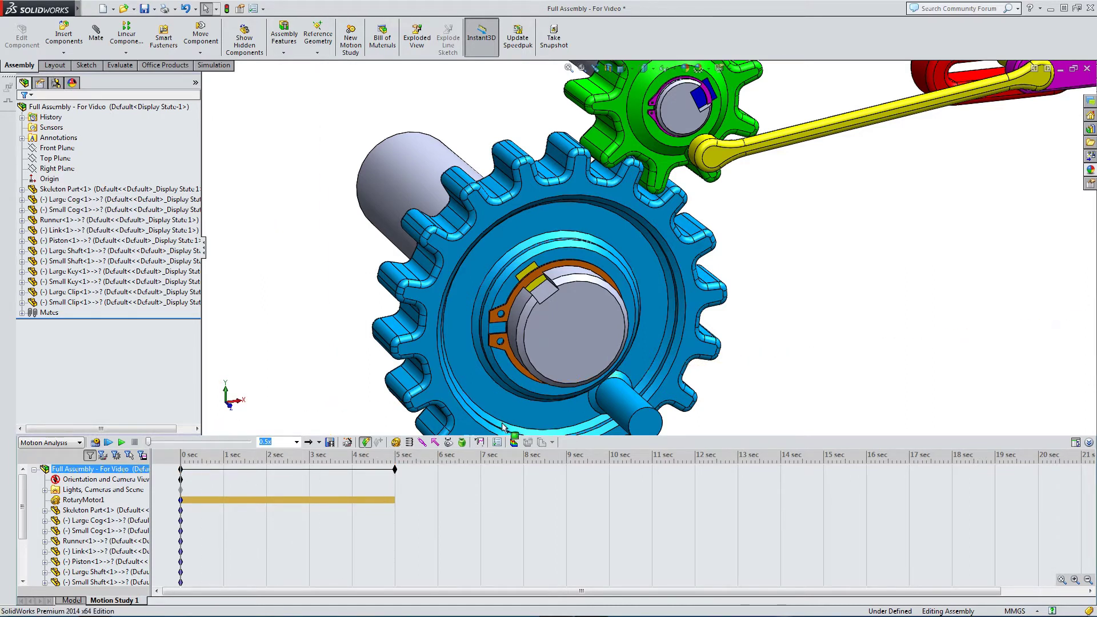
scroll(502, 425, up, 2)
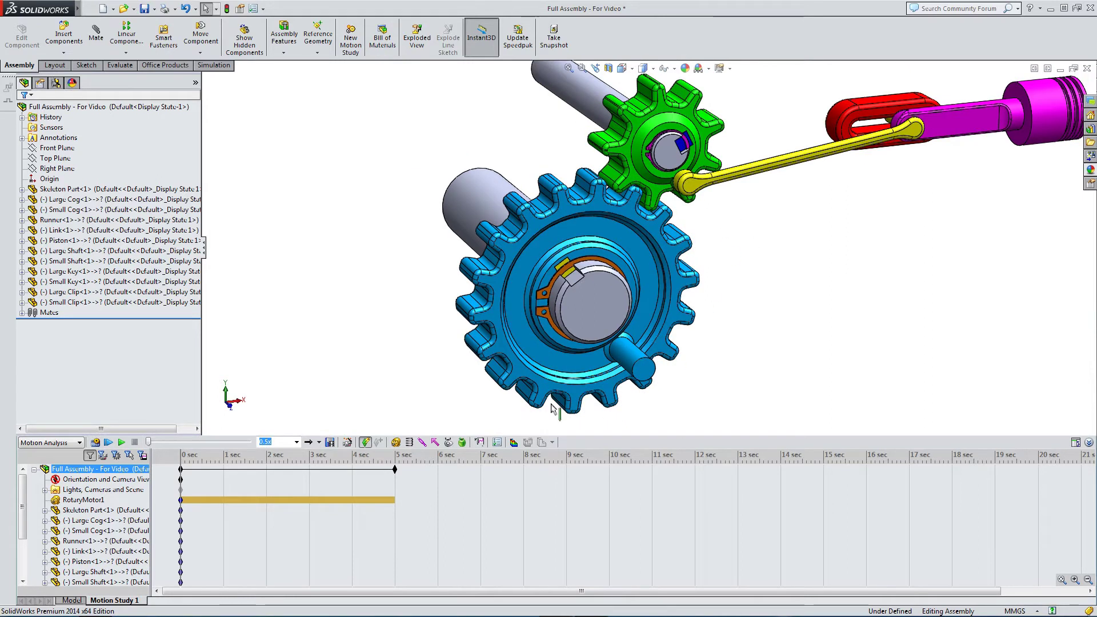
click(449, 444)
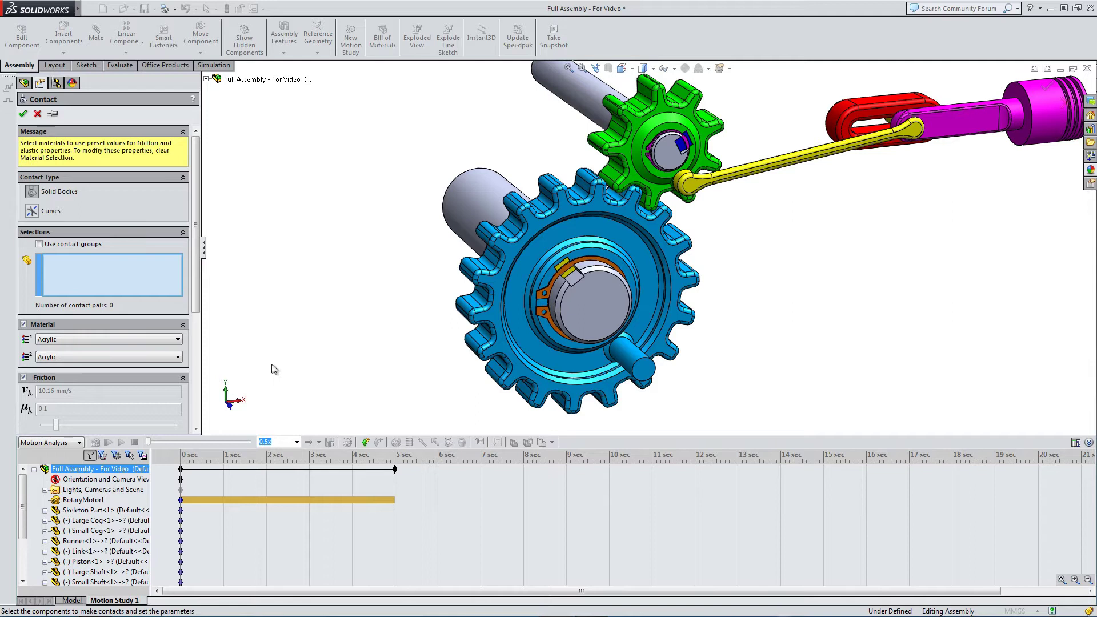
Create Solid Body Contact1 between the Large Cog and Small Cog with Material unchecked.
click(605, 225)
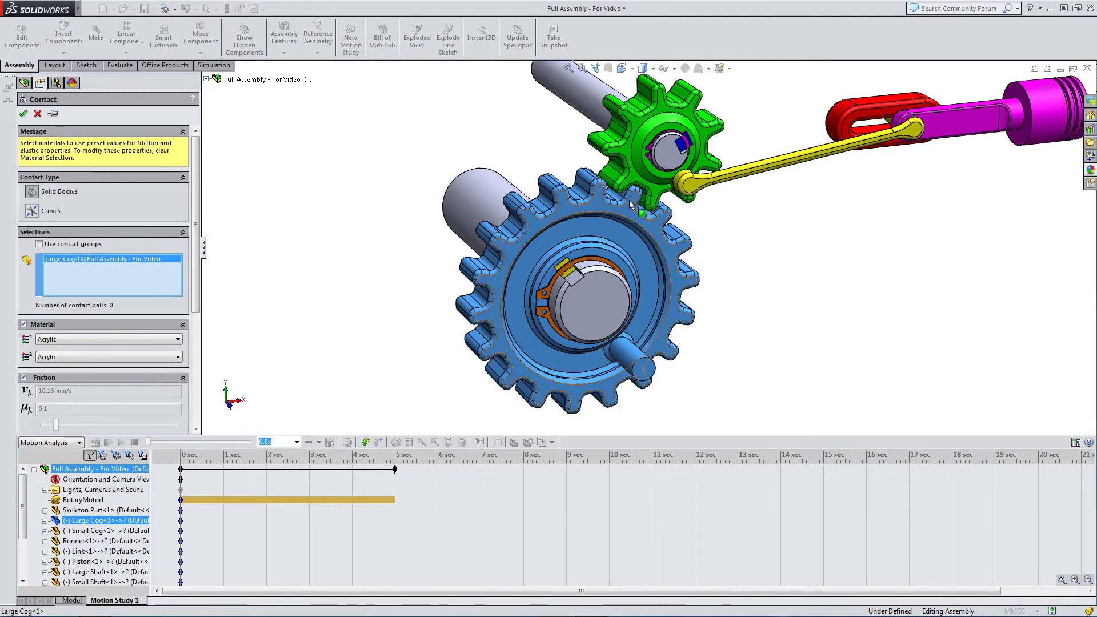
click(641, 182)
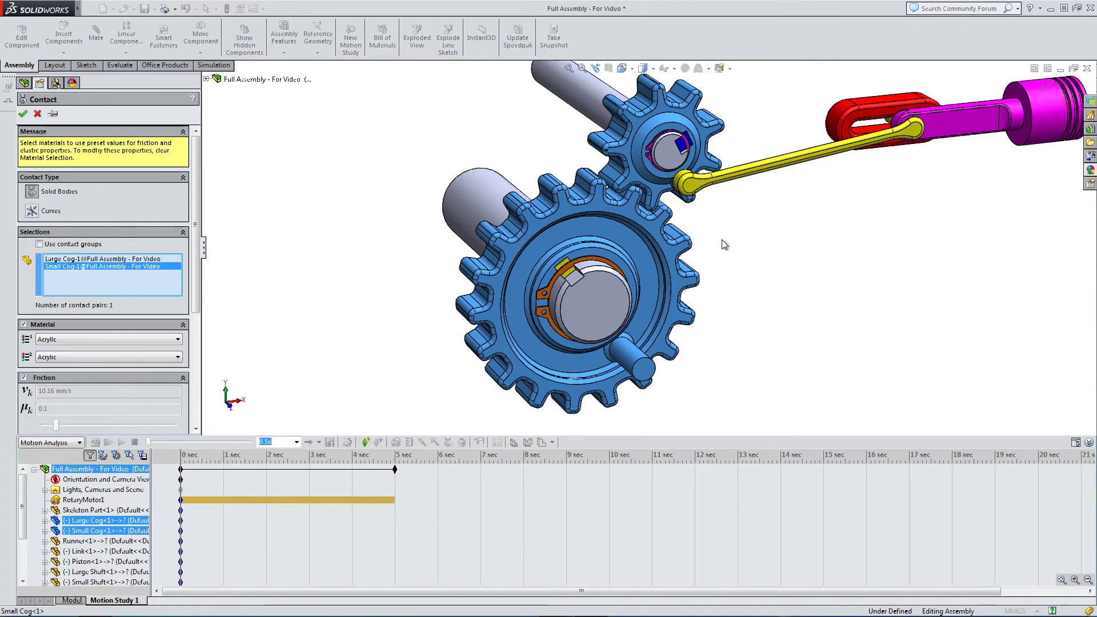
click(24, 325)
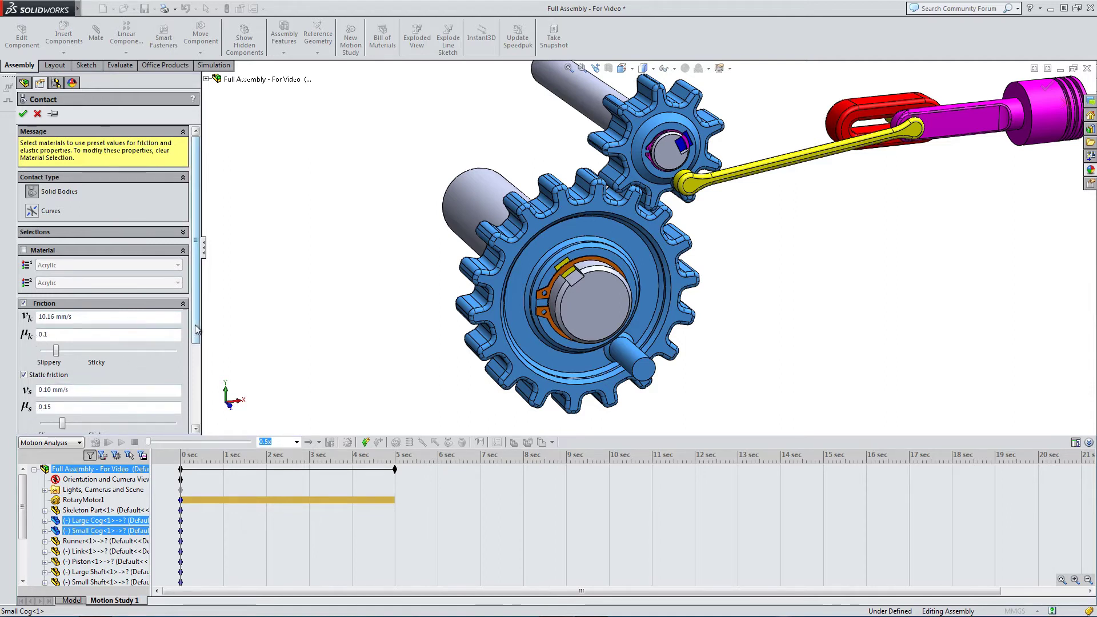
drag(196, 320, 207, 410)
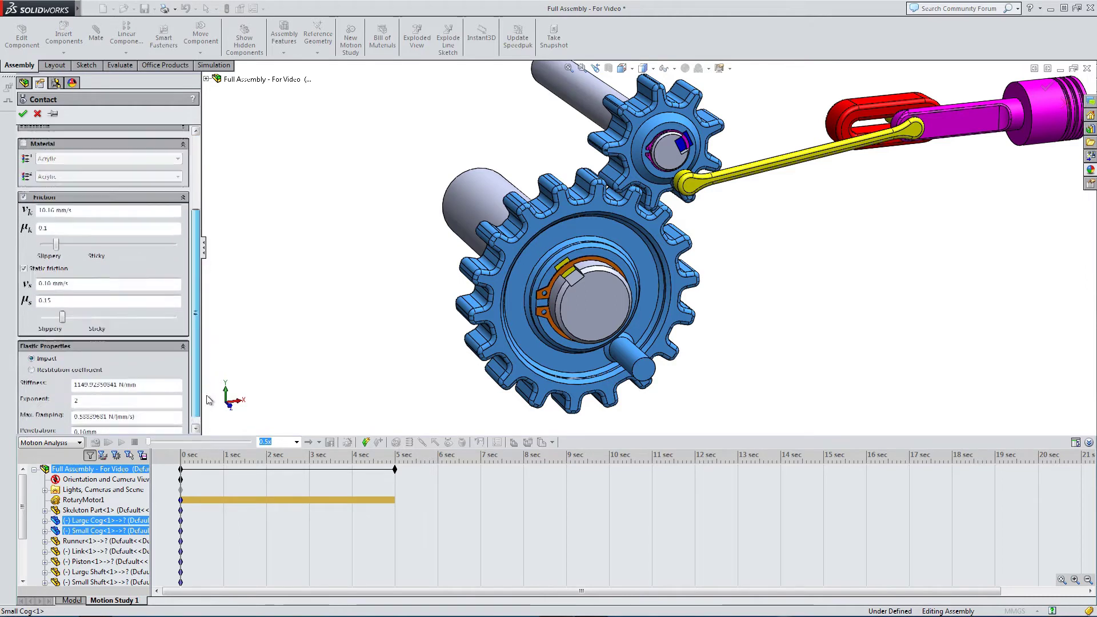
scroll(115, 257, up, 5)
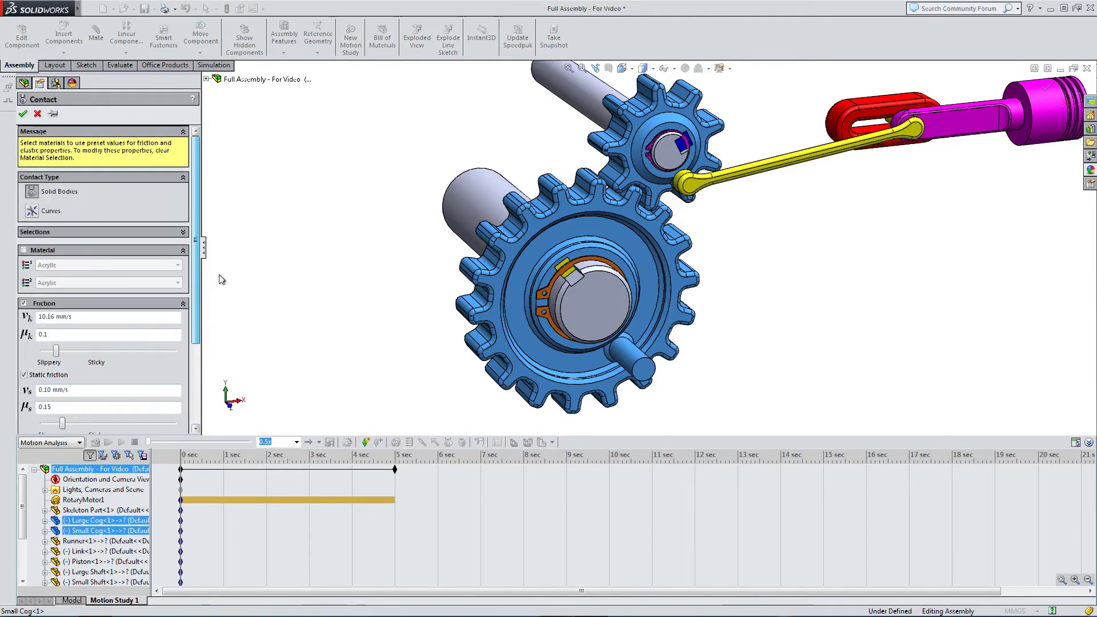
click(23, 113)
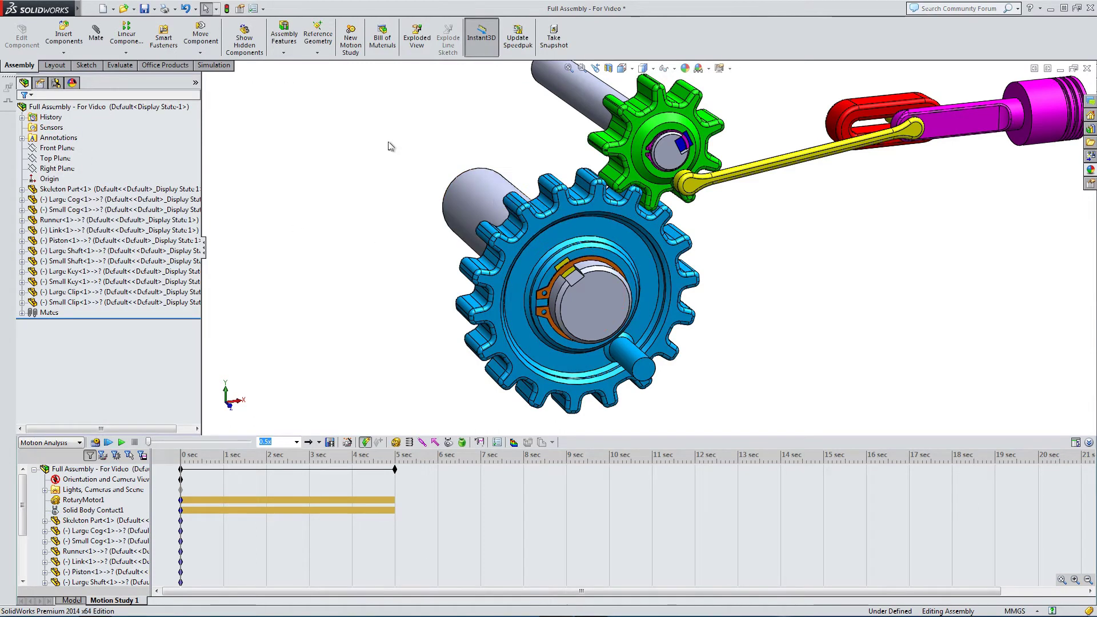
scroll(760, 199, down, 3)
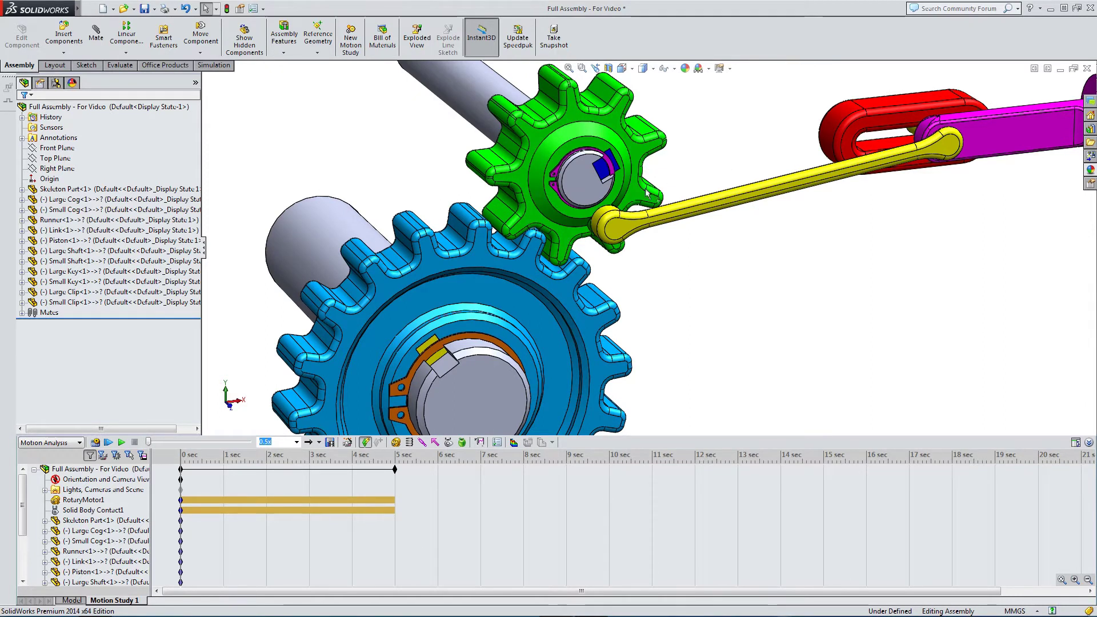
Create Solid Body Contact2 between the Small Cog and the yellow Link, with Material unchecked.
click(298, 468)
click(335, 468)
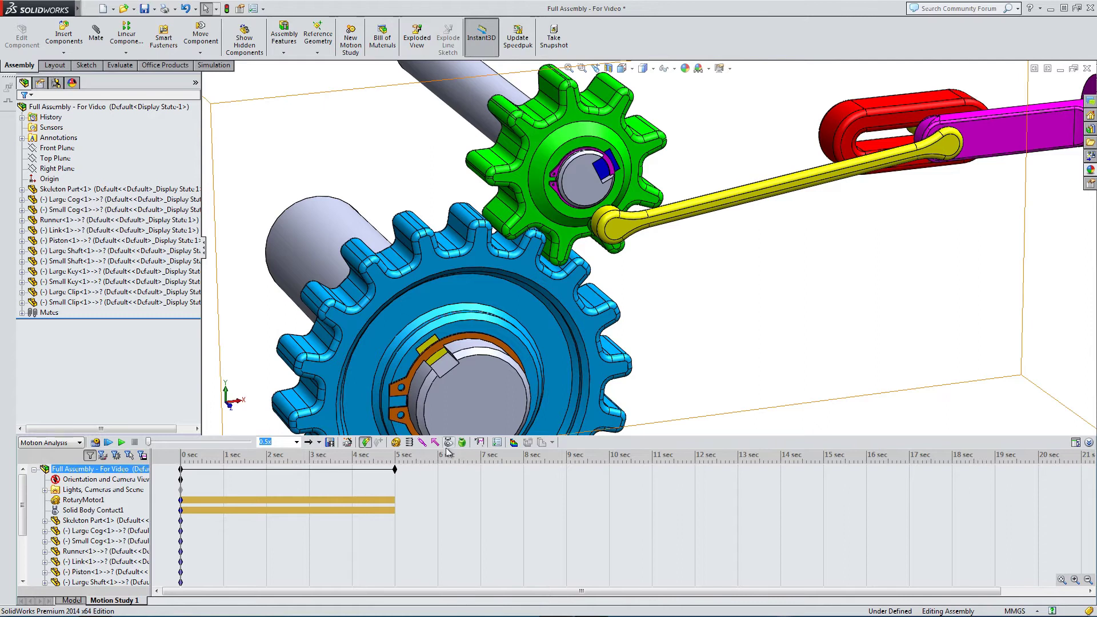
click(448, 444)
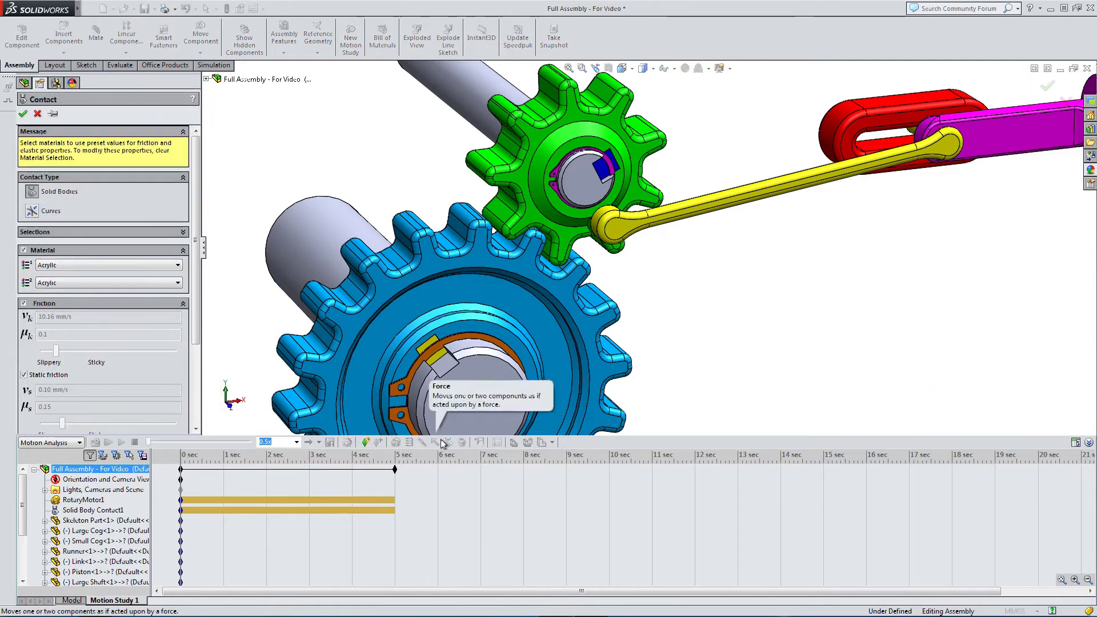
click(634, 188)
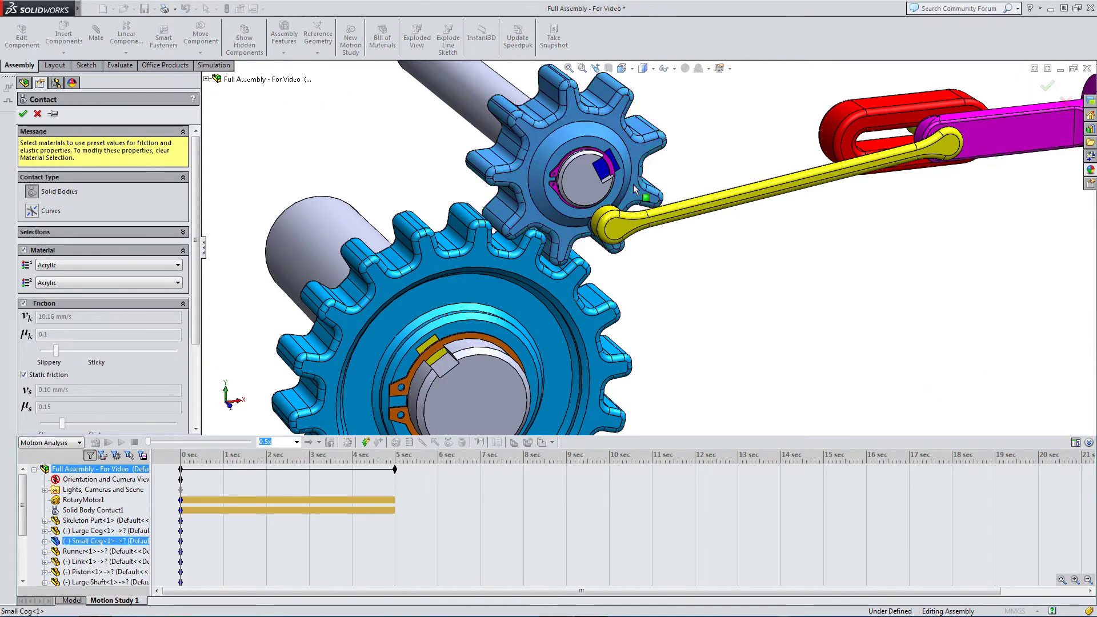
click(618, 229)
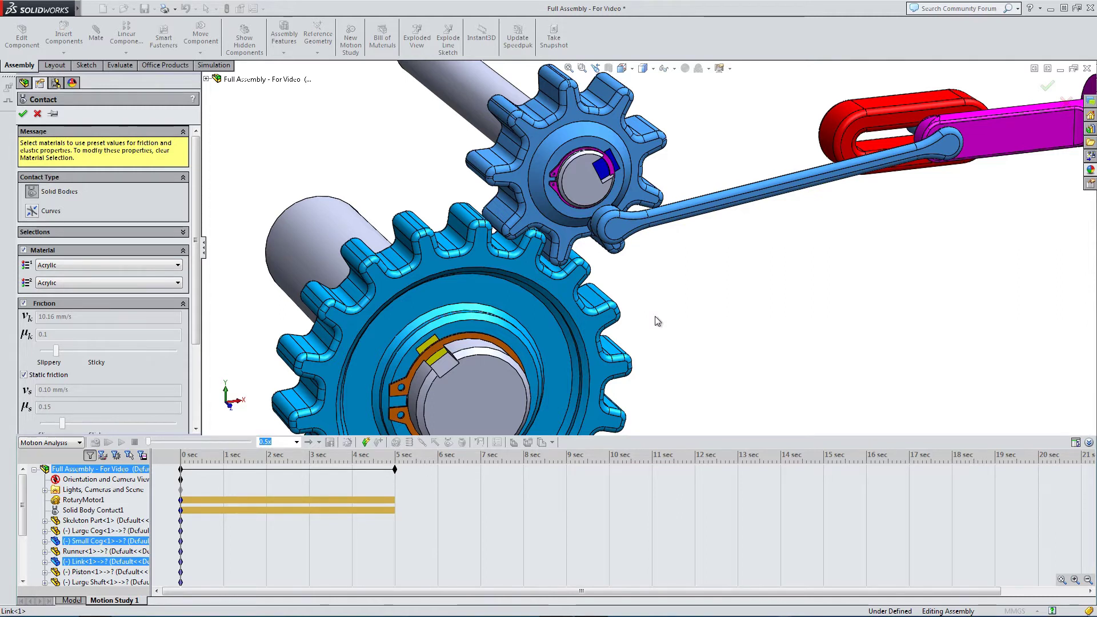
click(24, 250)
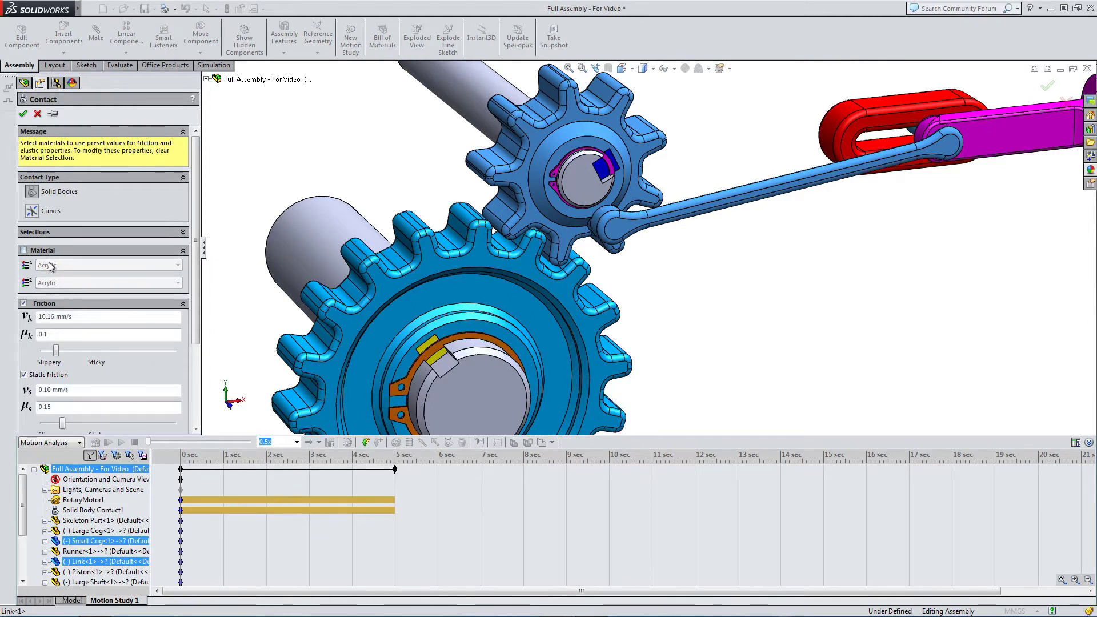
click(23, 114)
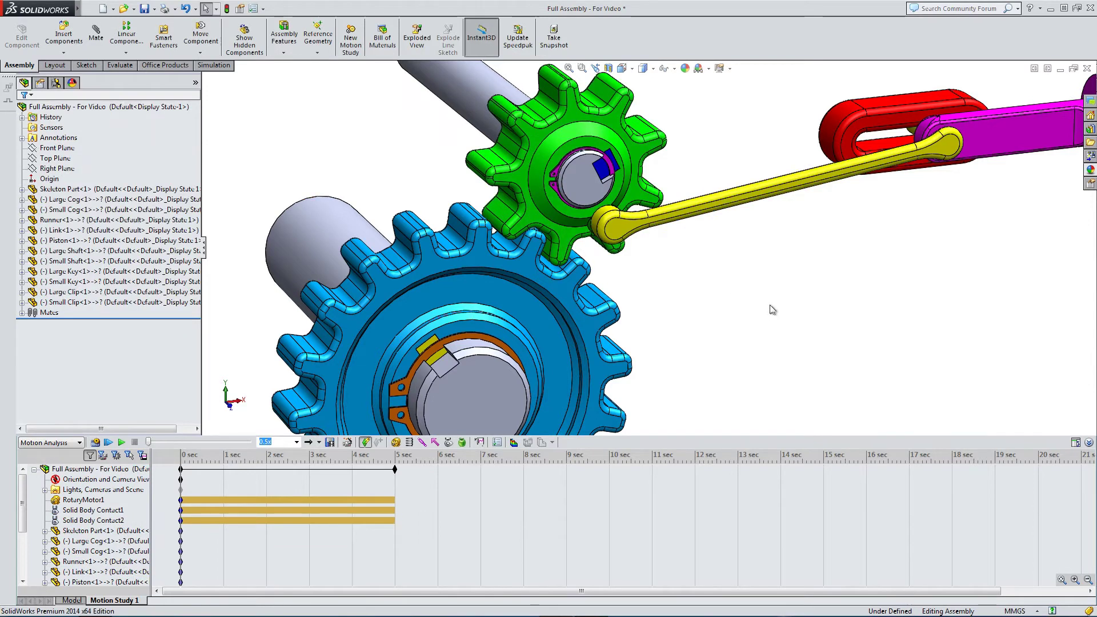
Create Solid Body Contact3 between the yellow Link and magenta Piston, with Material unchecked.
scroll(771, 313, up, 4)
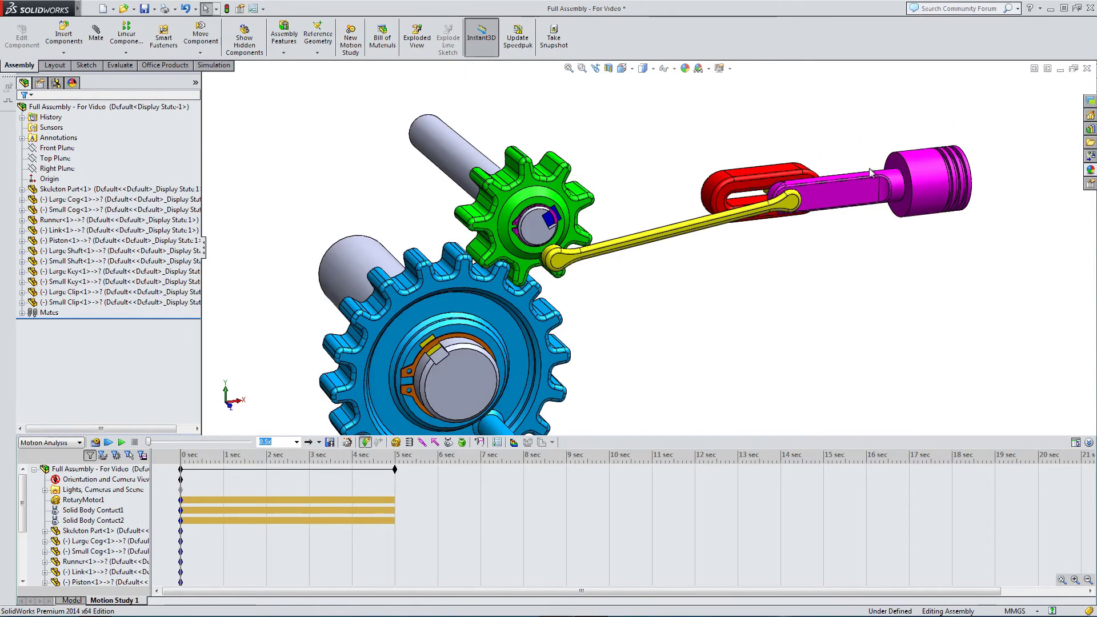
scroll(897, 159, down, 3)
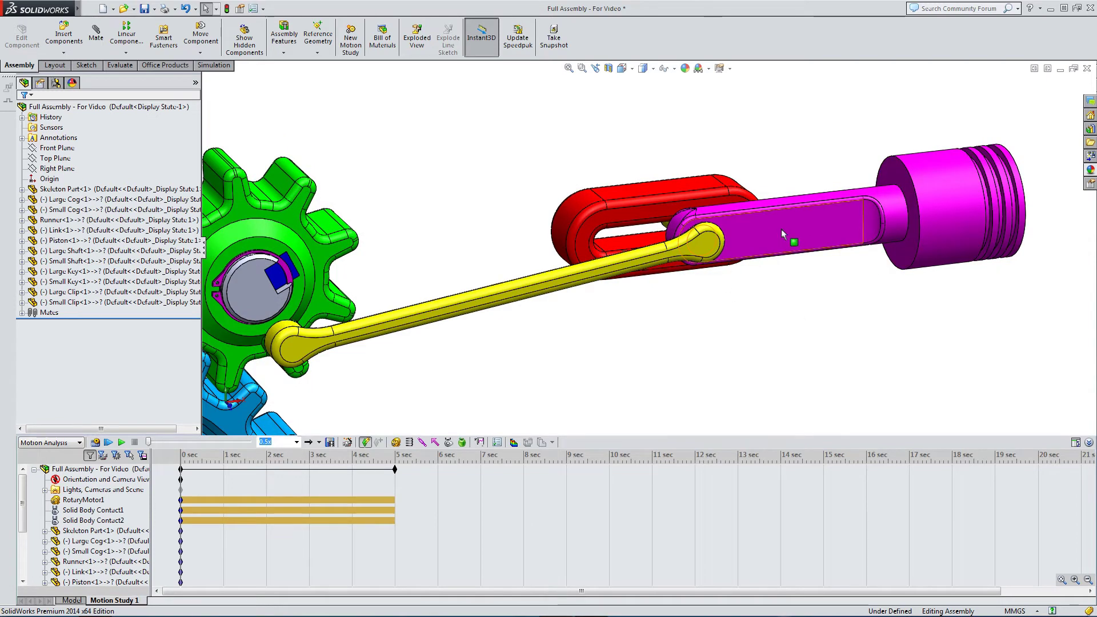
click(450, 443)
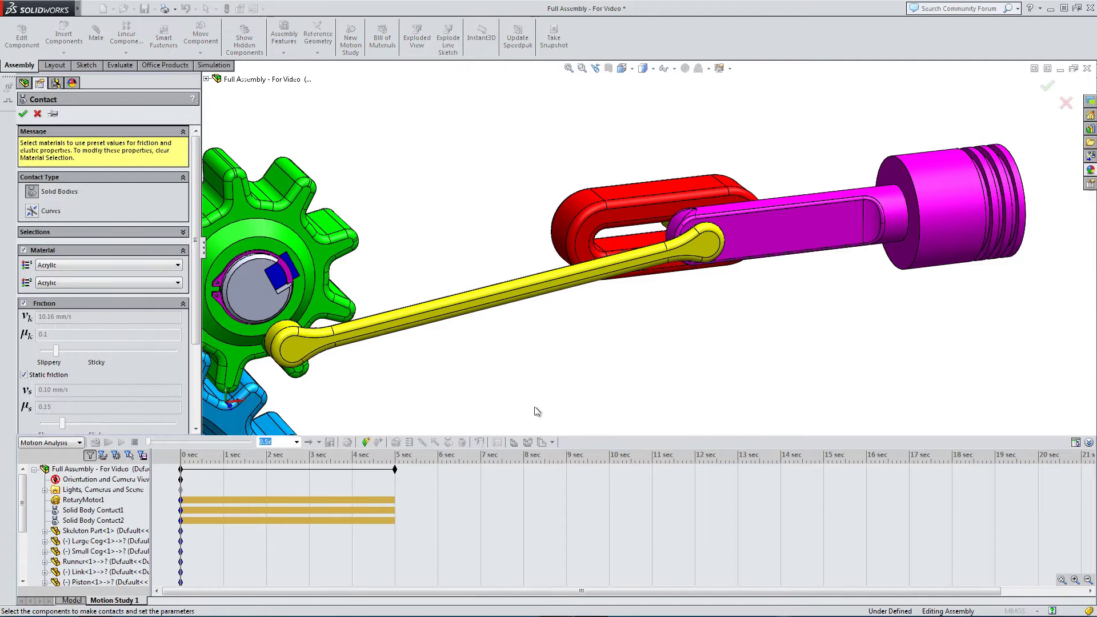
click(711, 243)
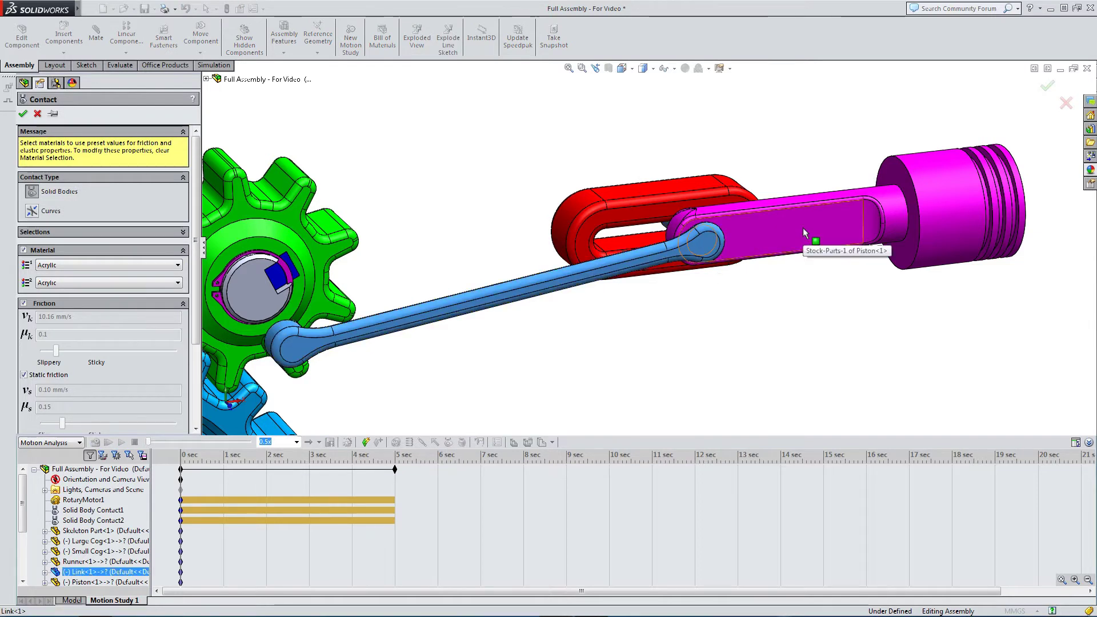
click(803, 227)
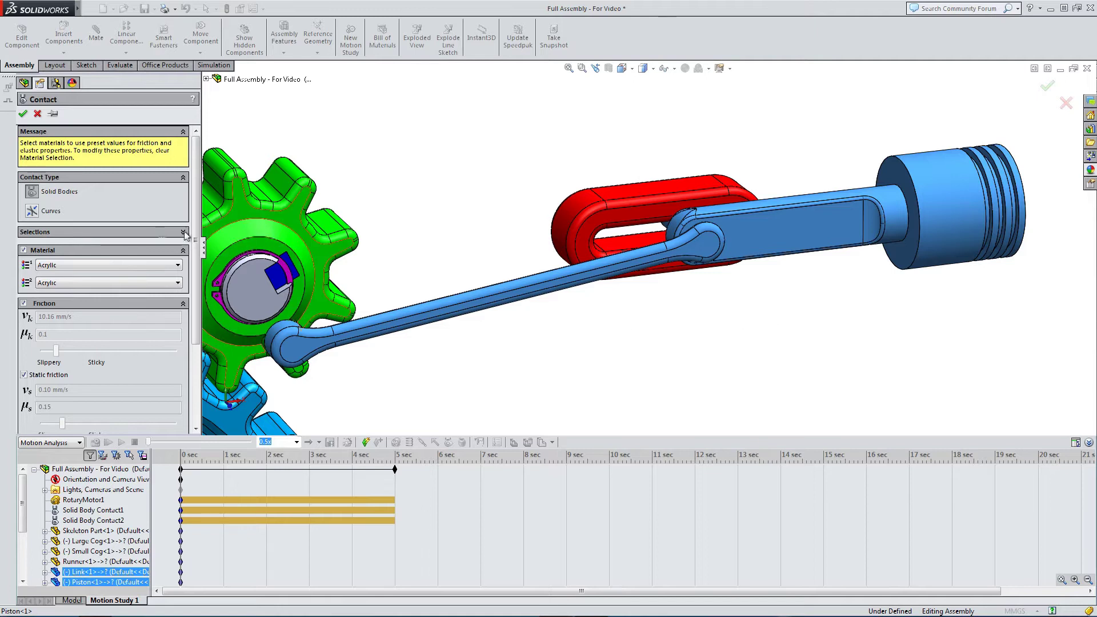
click(24, 250)
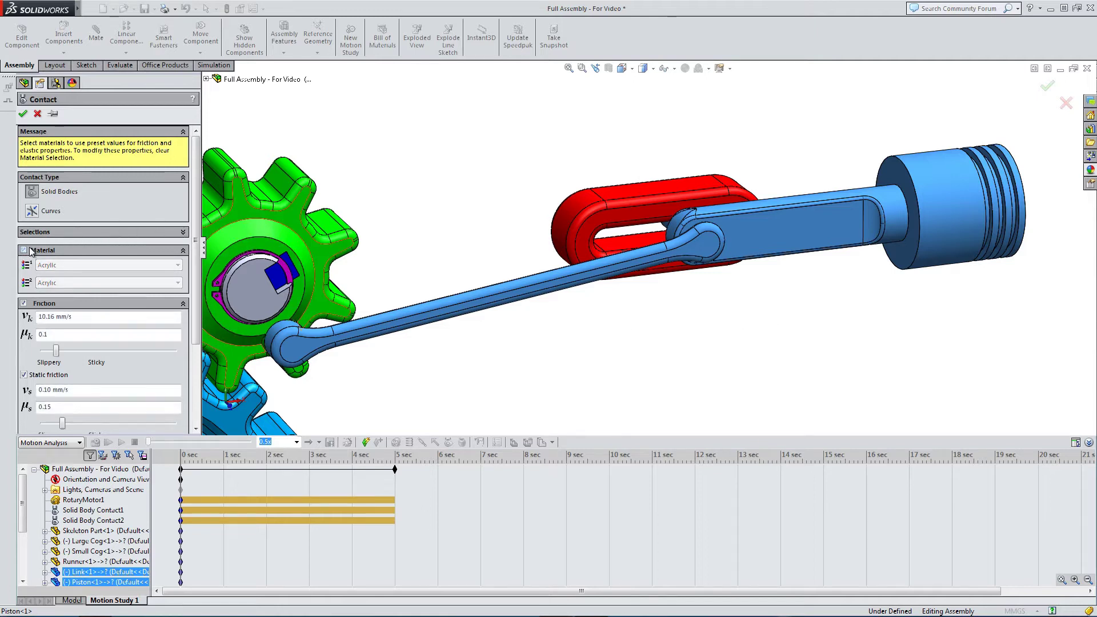
click(23, 115)
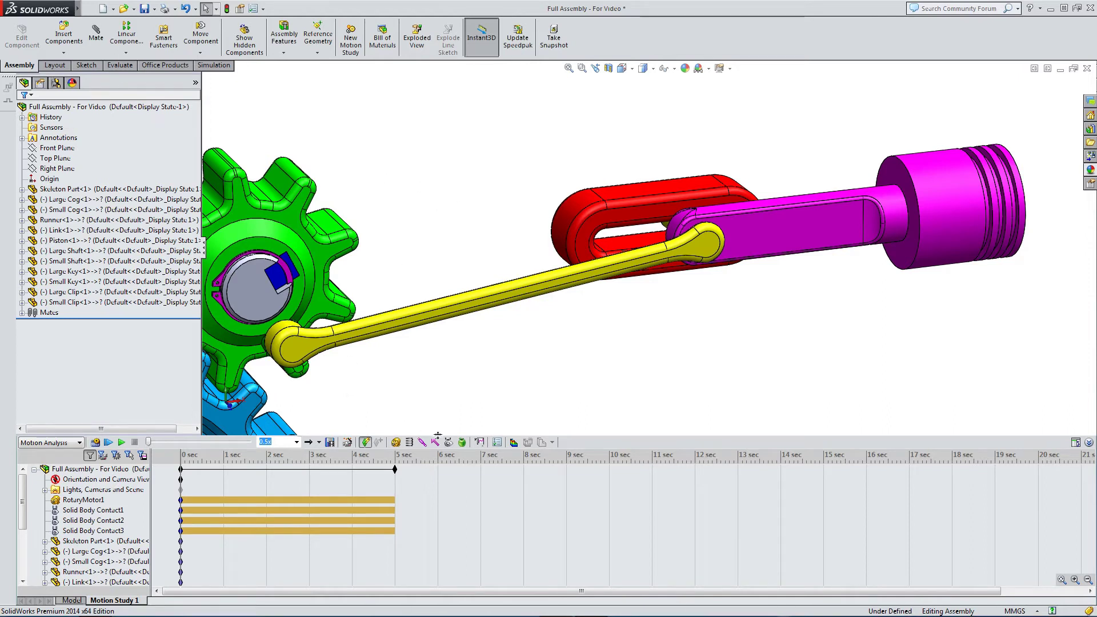
Create Solid Body Contact4 between the Piston and red Runner, with Material unchecked for direct friction values.
click(450, 443)
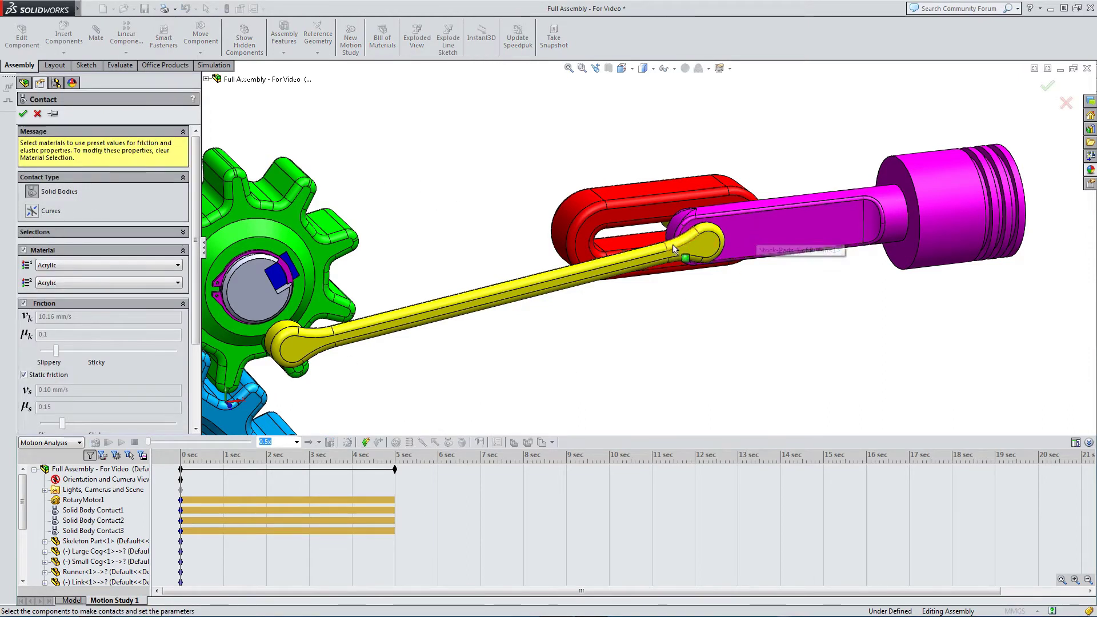
middle_drag(755, 227, 677, 270)
scroll(677, 271, down, 3)
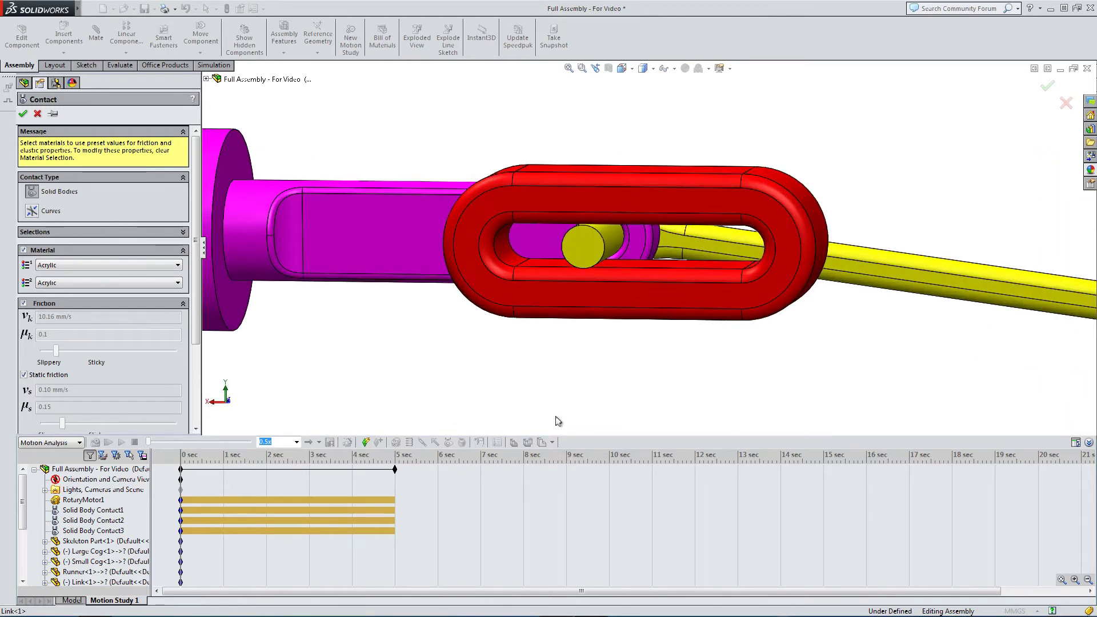
click(398, 210)
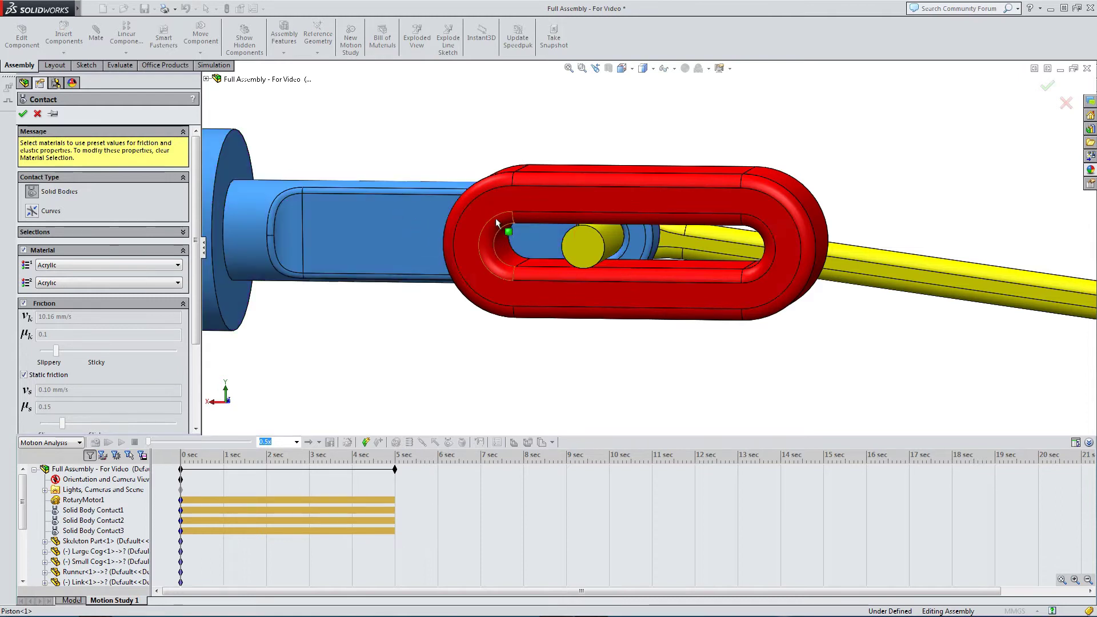
click(460, 294)
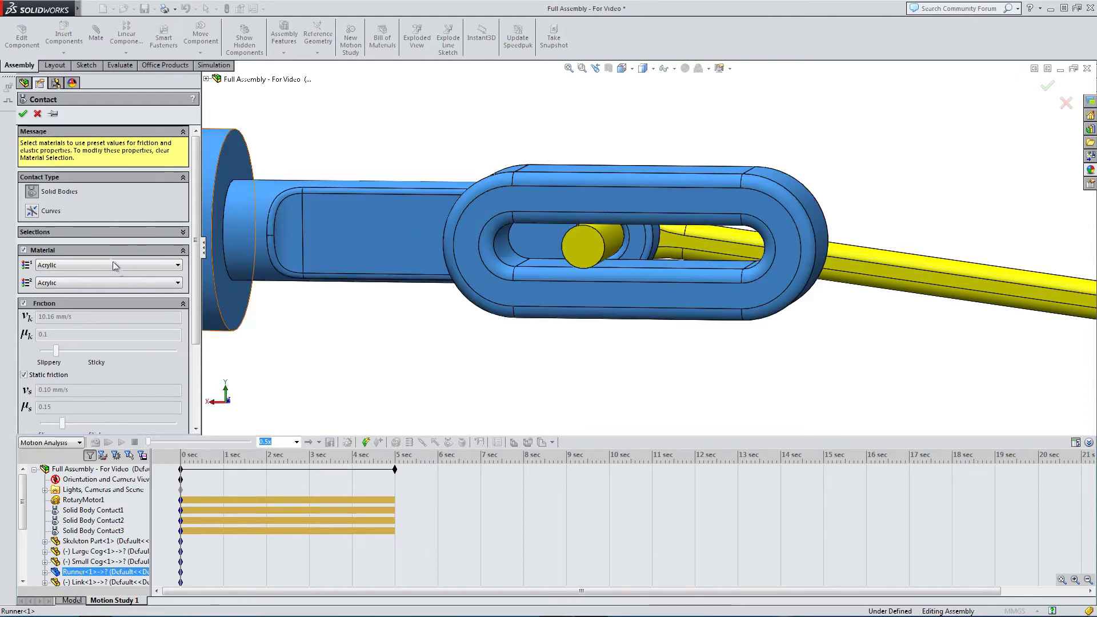
click(24, 251)
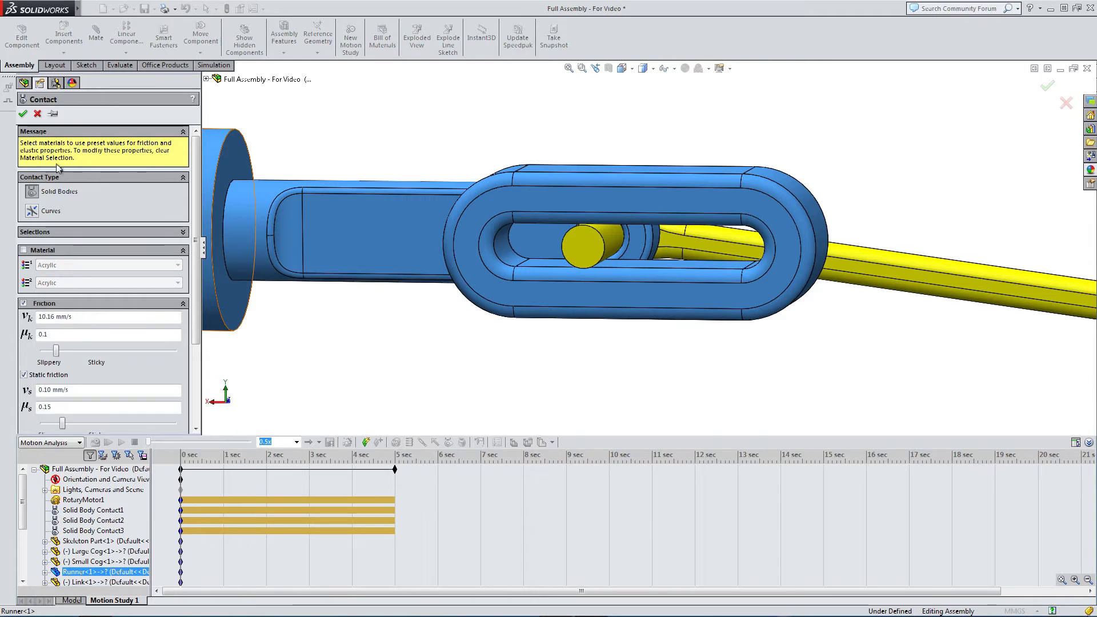
click(23, 114)
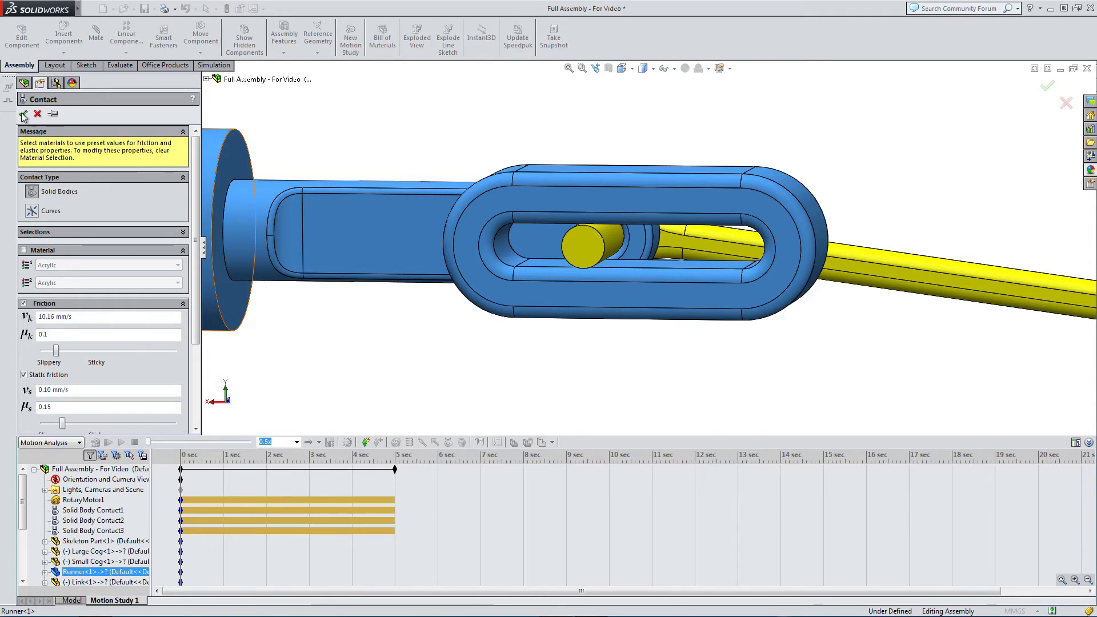
Add Solid Body Contact5 between the runner and the link, rod and pin, with Material unchecked.
click(613, 240)
click(656, 265)
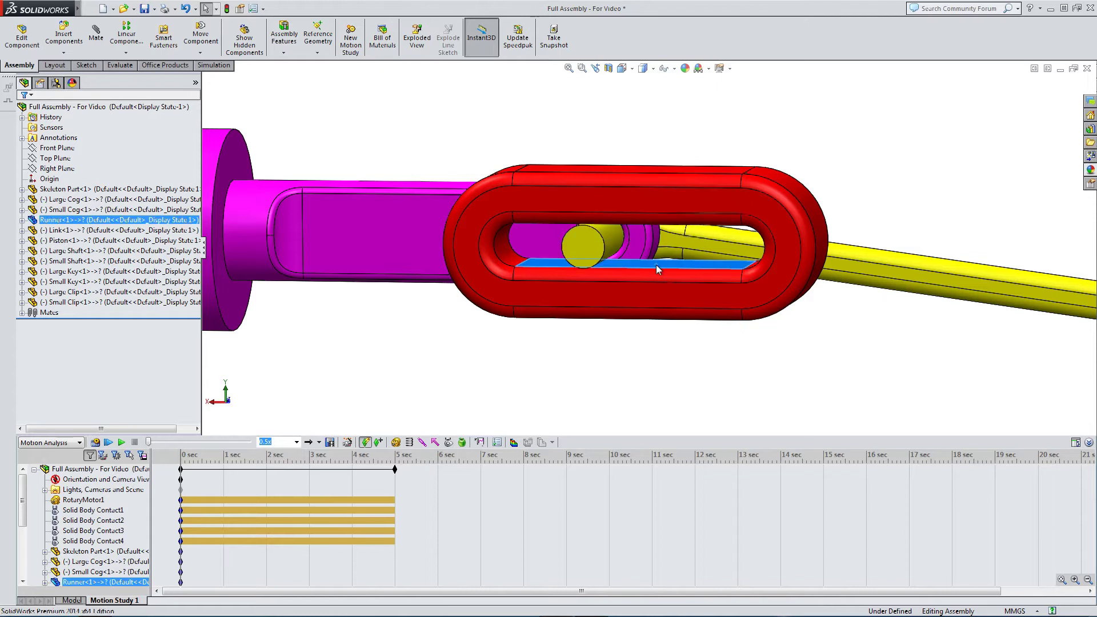
drag(394, 470, 388, 471)
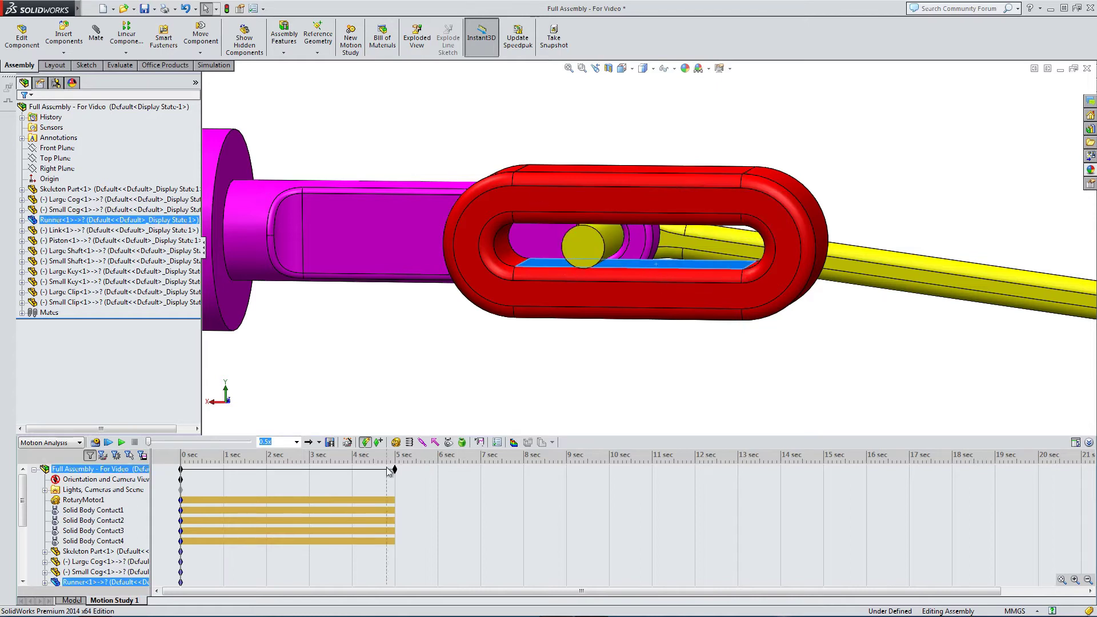
click(448, 443)
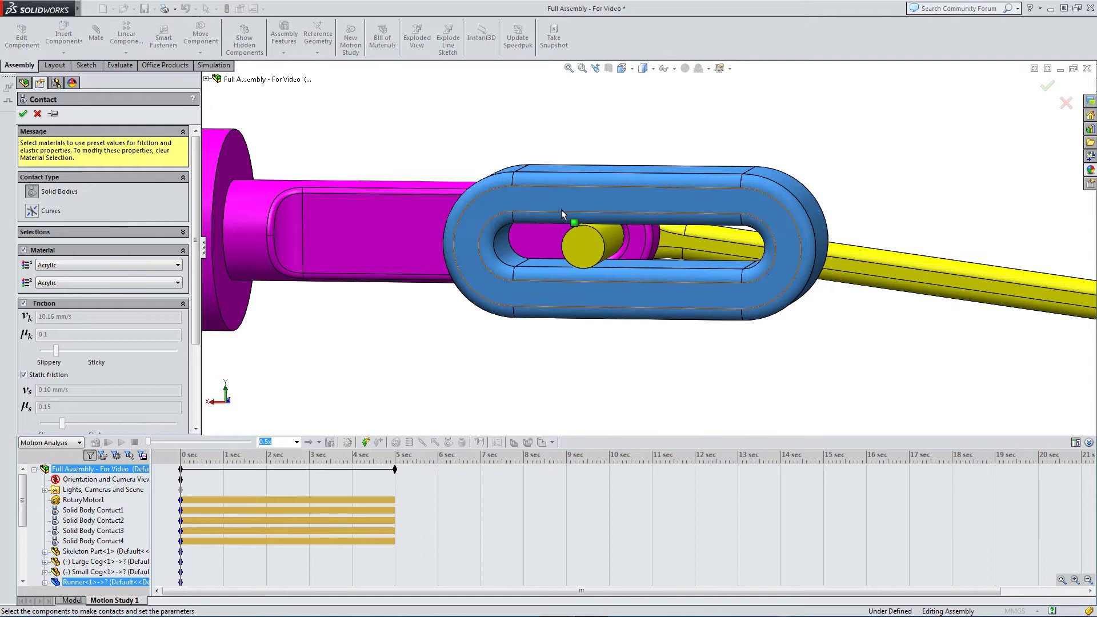
click(23, 251)
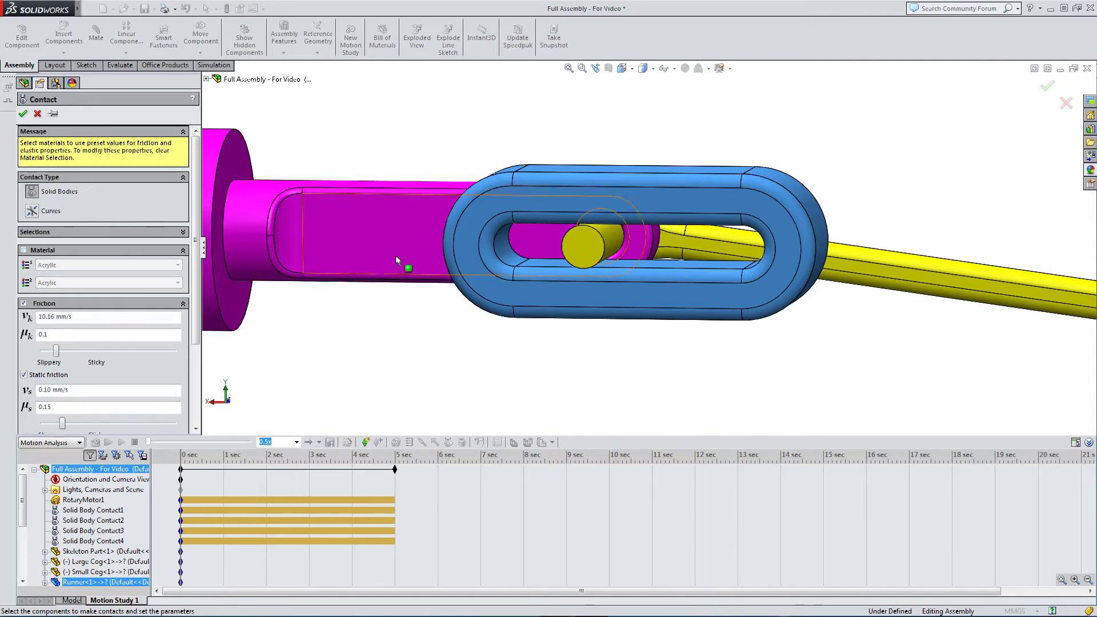
click(581, 245)
click(655, 203)
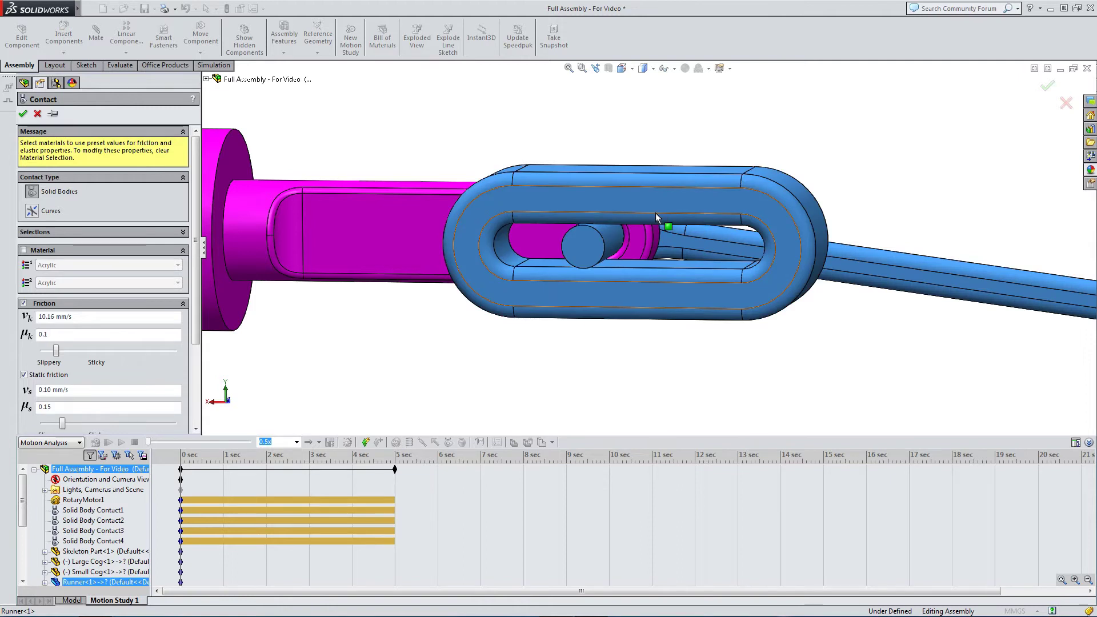
click(23, 115)
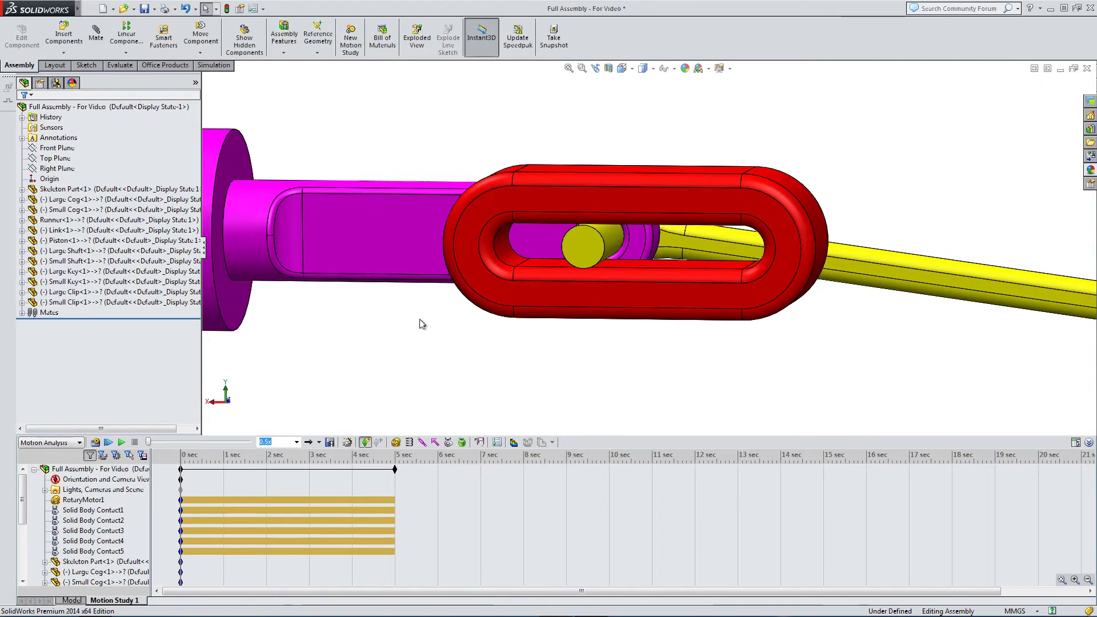
Review RotaryMotor1 and Solid Body Contact1 through Contact5 in the MotionManager tree.
click(195, 500)
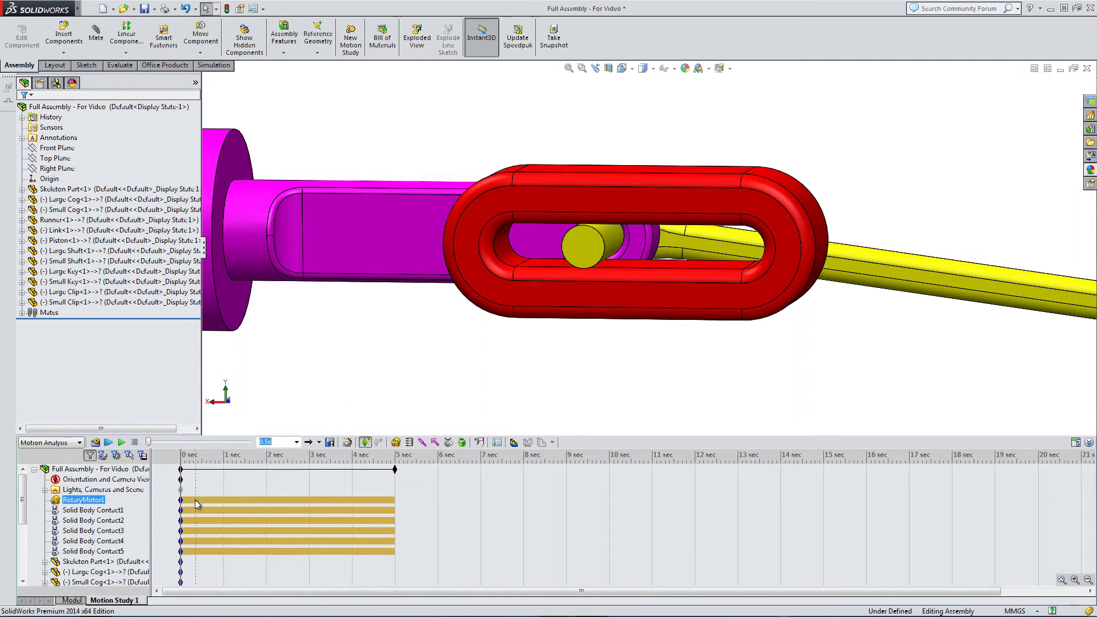
click(190, 510)
click(188, 520)
click(186, 530)
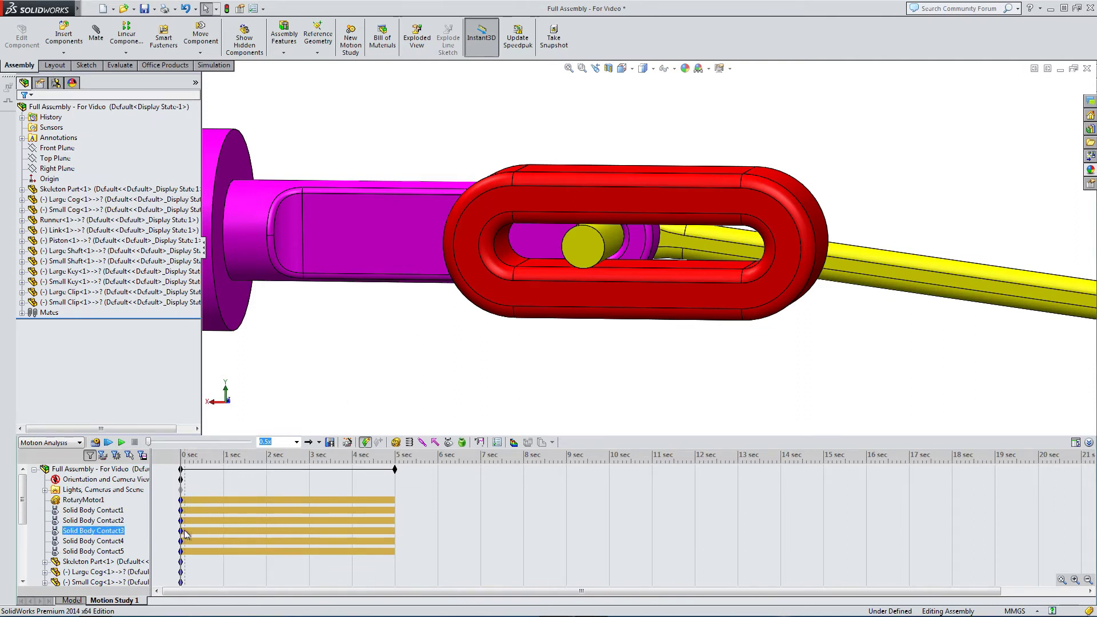
click(186, 541)
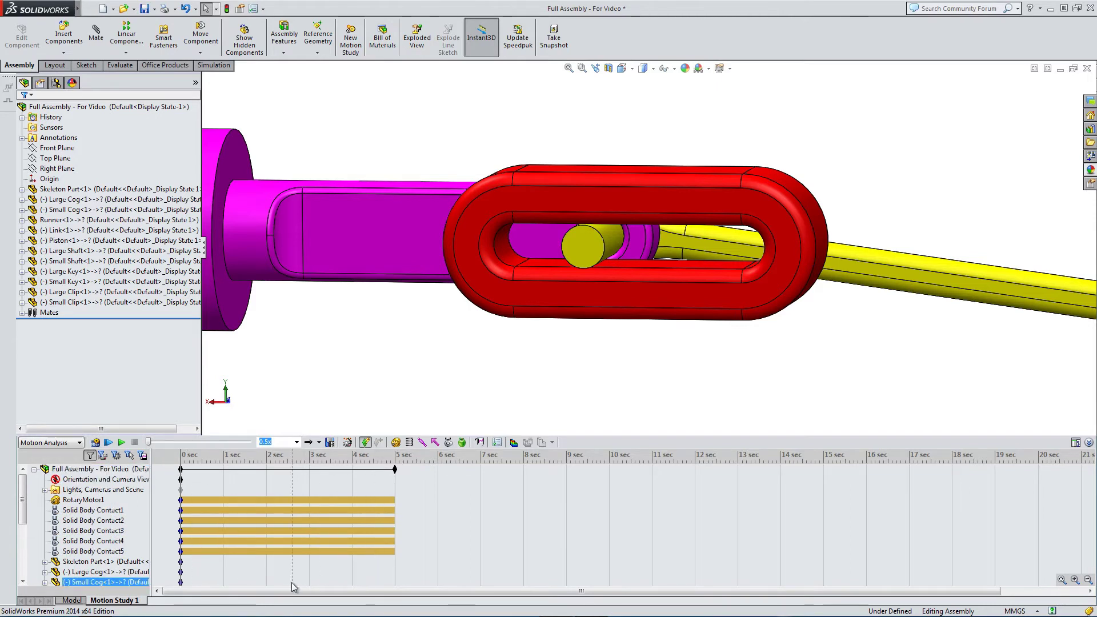
Zoom out and orbit until the whole gear-and-piston mechanism is in view.
scroll(629, 285, up, 3)
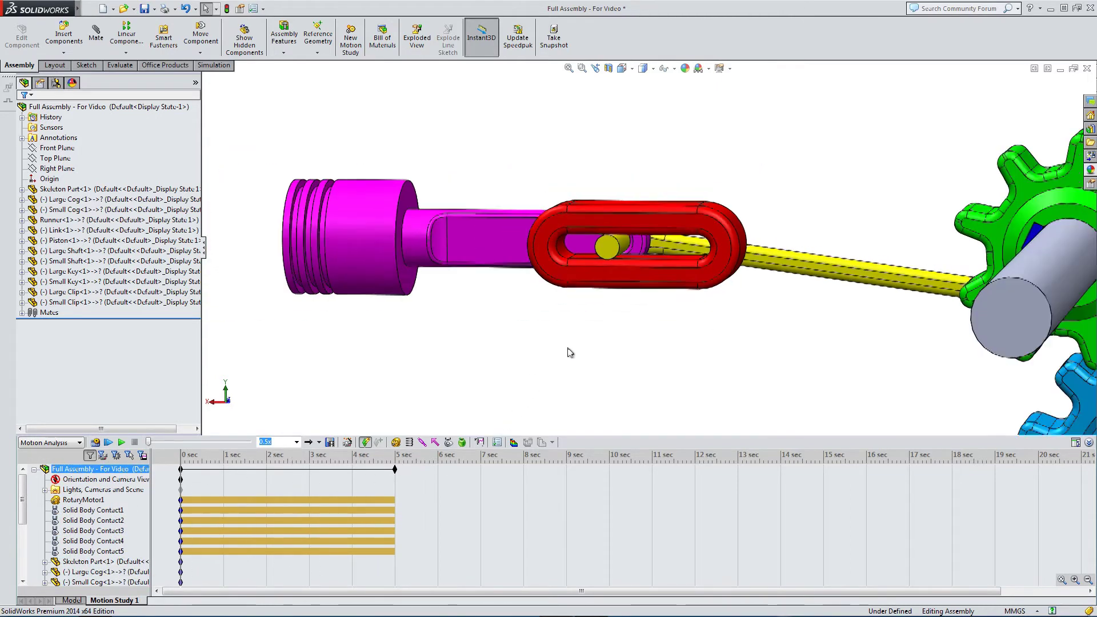
middle_drag(662, 309, 656, 420)
scroll(656, 420, up, 6)
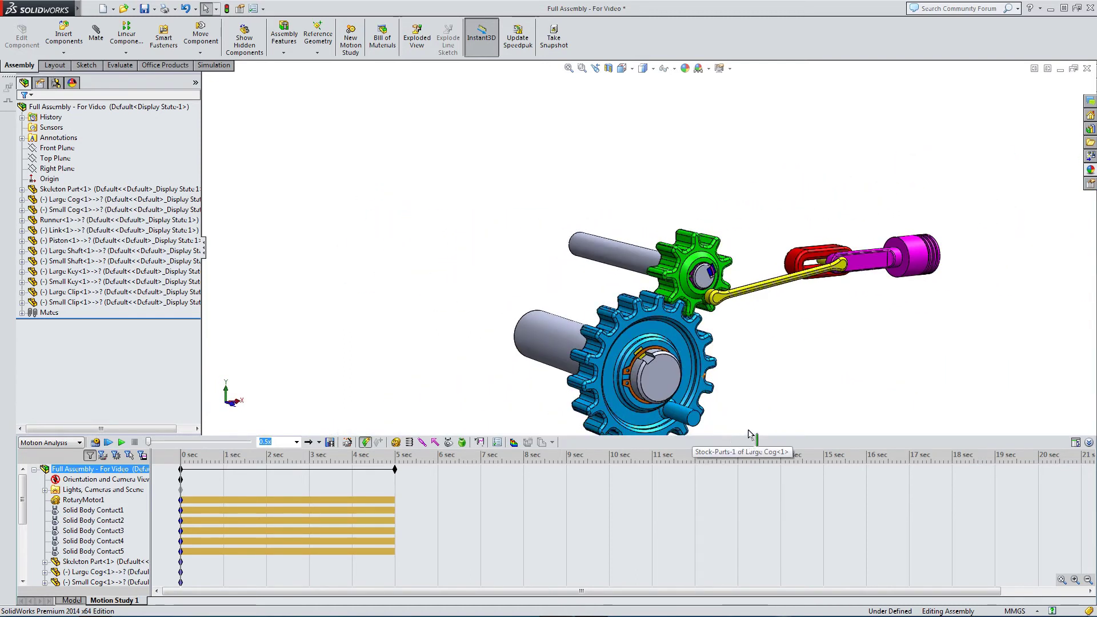
middle_drag(764, 419, 735, 429)
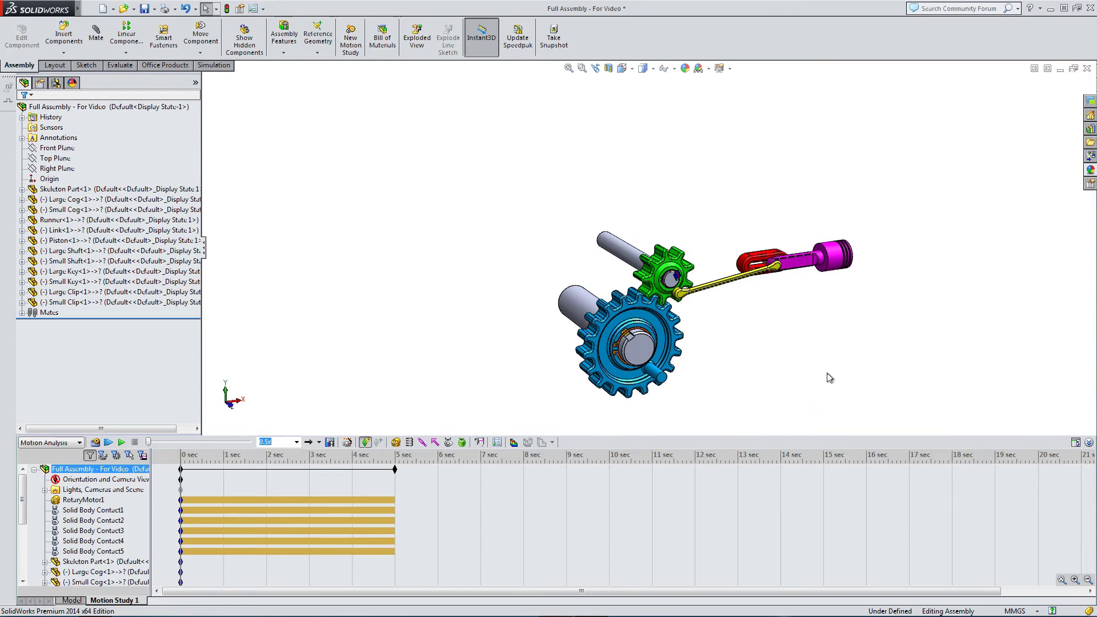
scroll(823, 382, down, 4)
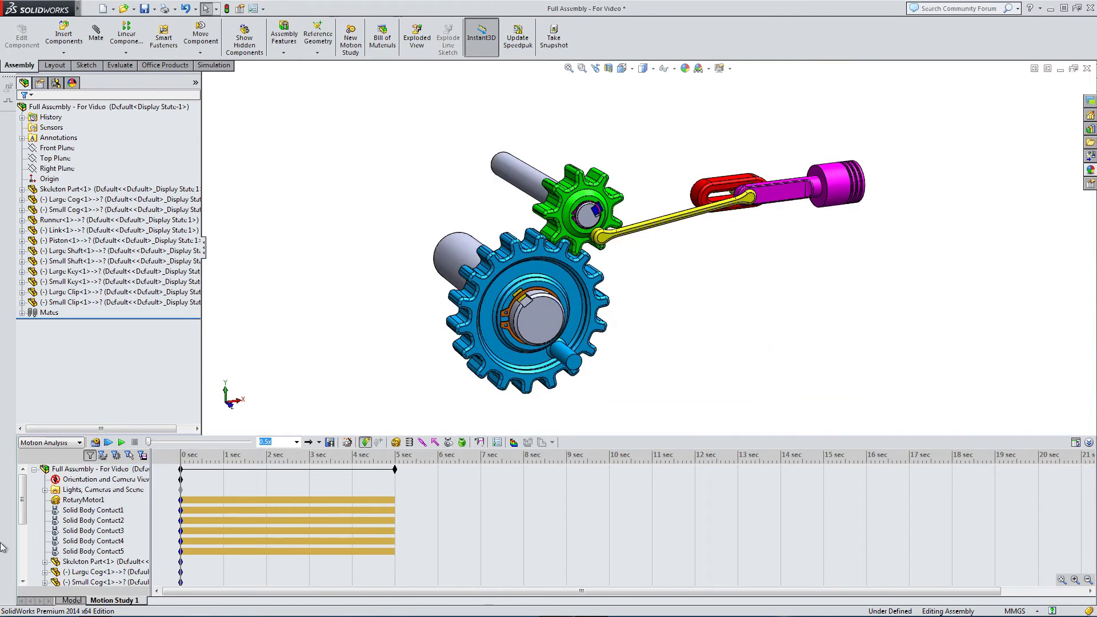
Calculate the Motion Analysis study over its full 5-second duration.
right_click(75, 484)
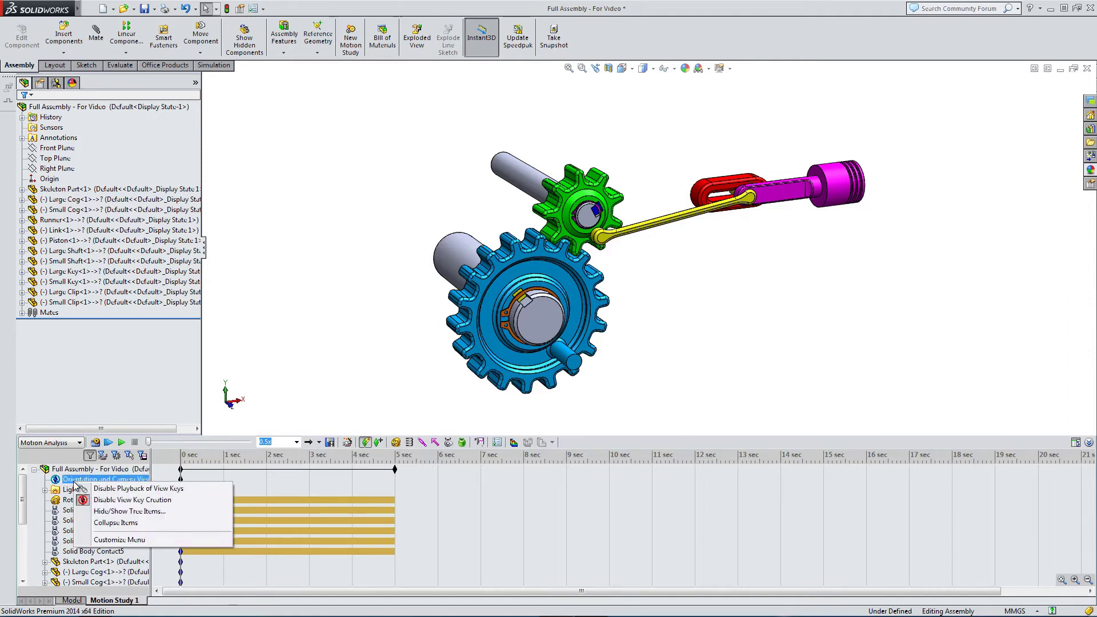
click(269, 356)
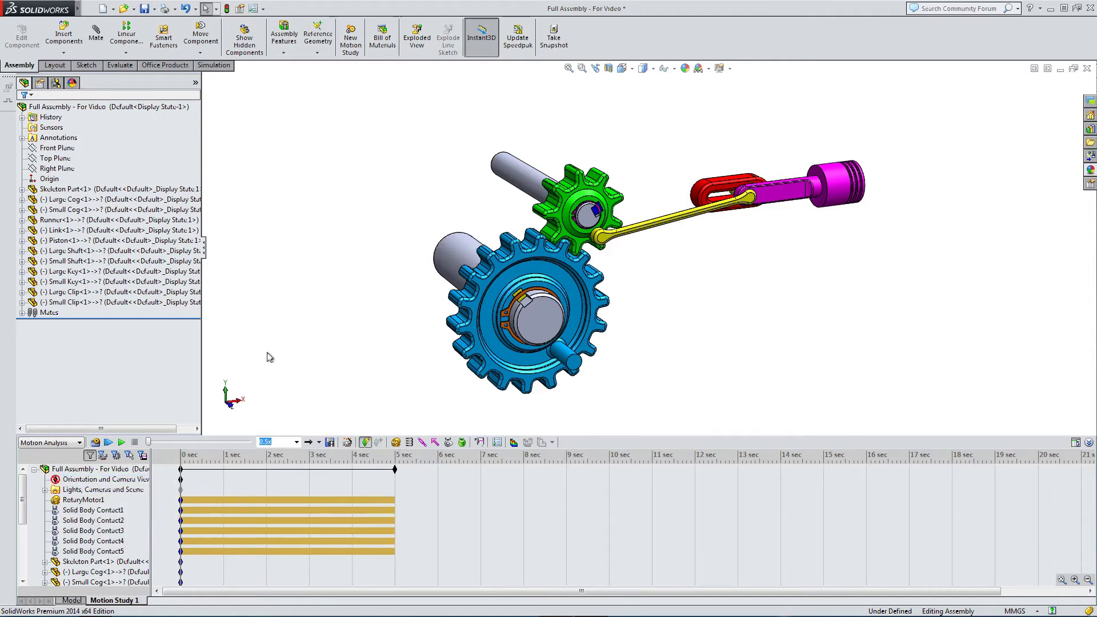
click(95, 443)
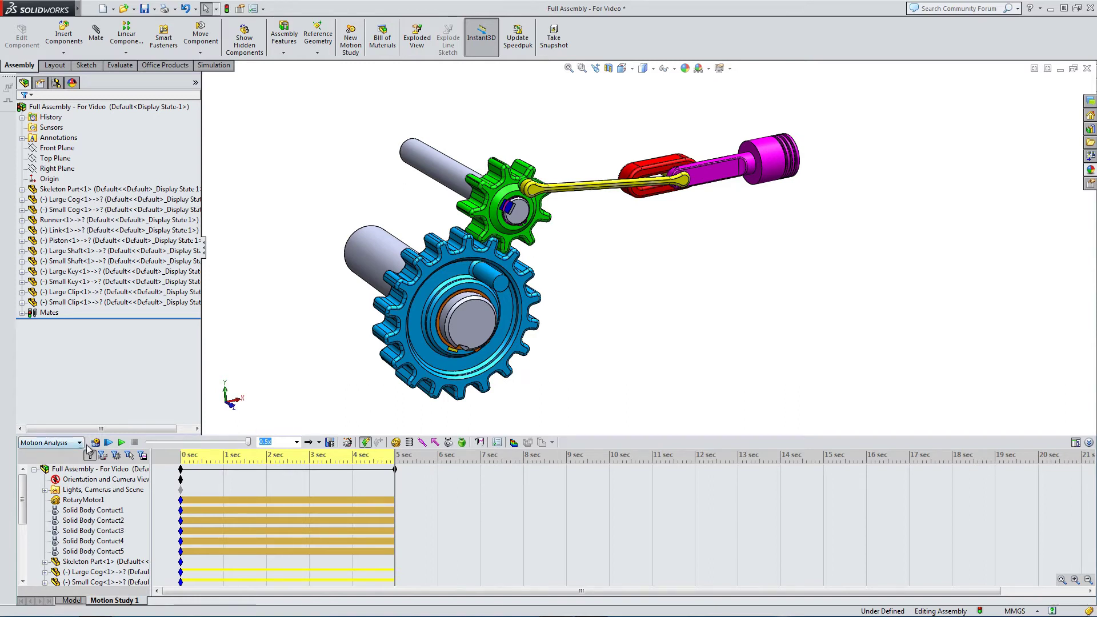
Play back the calculated motion and slow the playback speed to 0.1x.
click(120, 443)
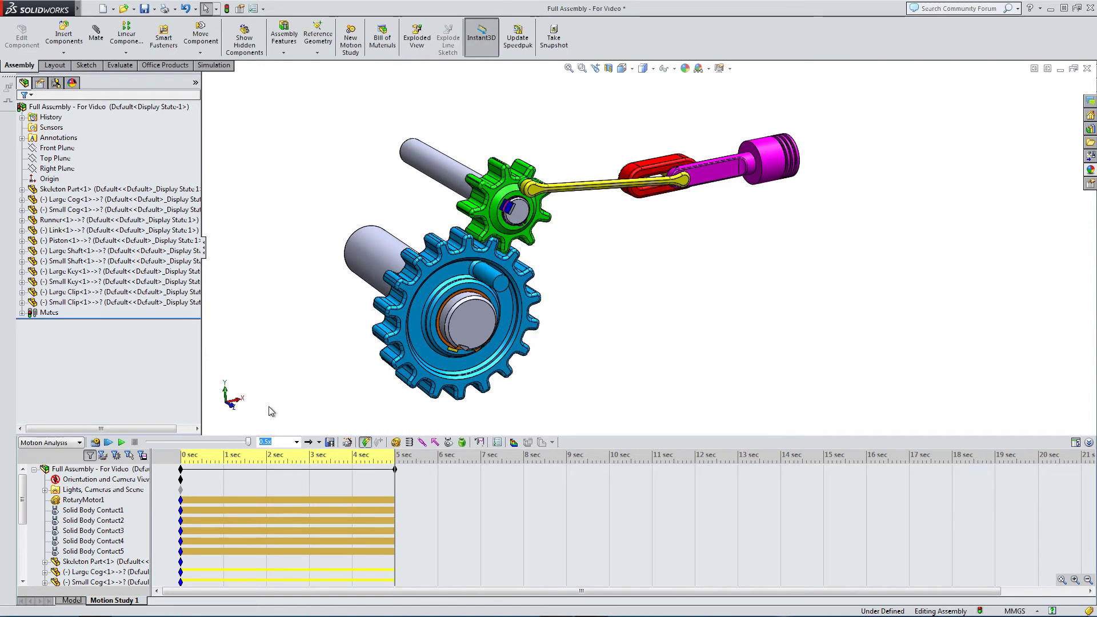
click(296, 442)
click(277, 453)
Replay the motion from Front view, stop it, then expand Lights, Cameras and Scene.
click(622, 68)
click(637, 112)
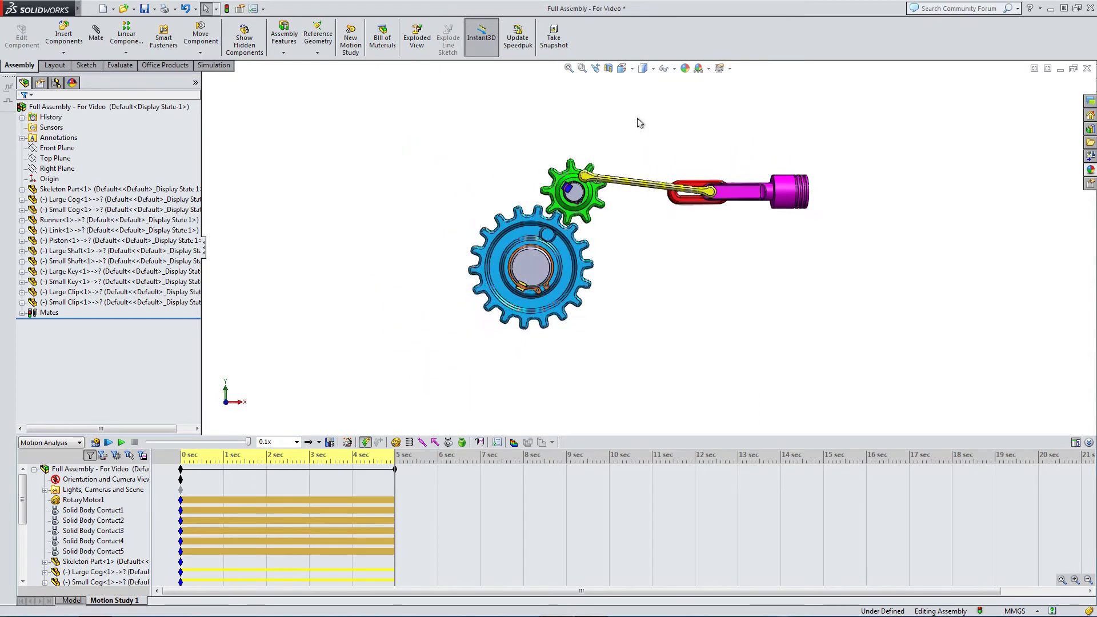
scroll(597, 240, down, 1)
scroll(653, 289, down, 2)
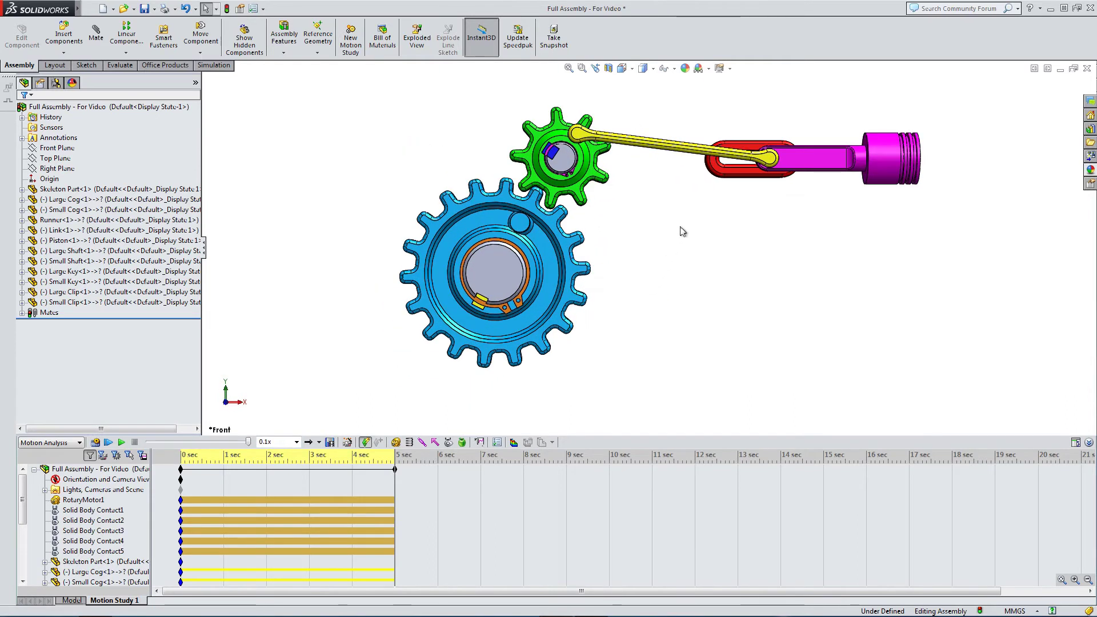
scroll(679, 217, down, 1)
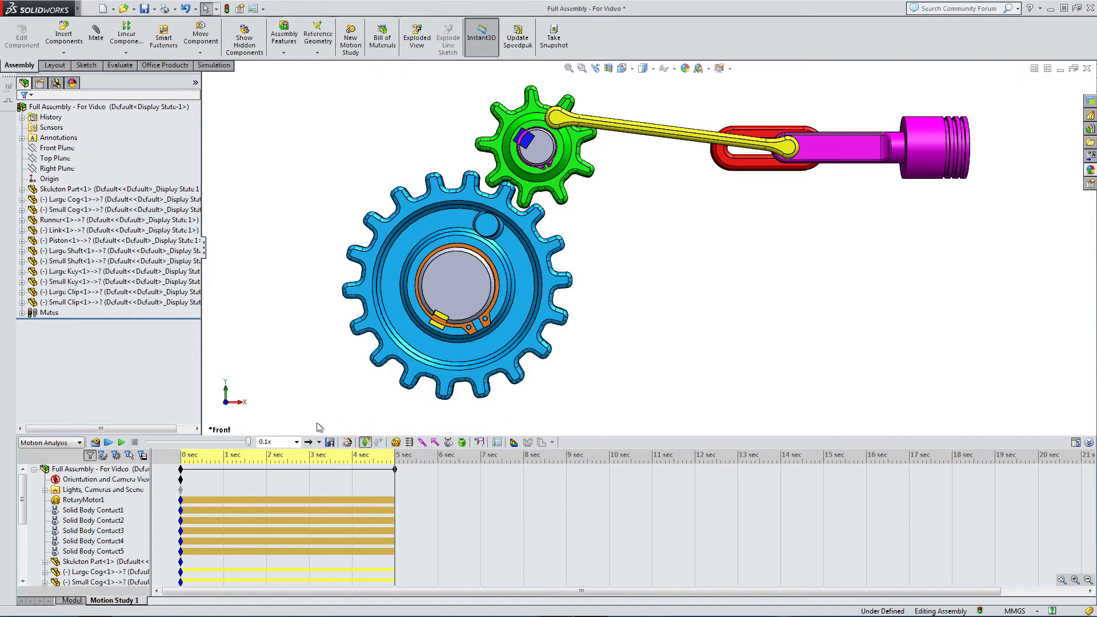
click(120, 443)
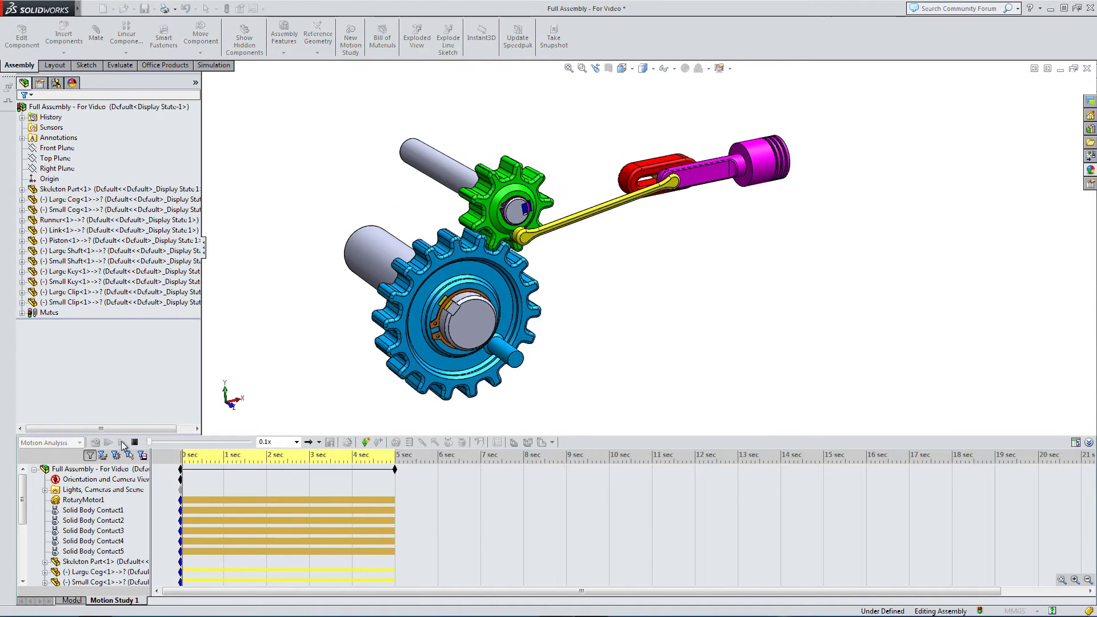
click(134, 443)
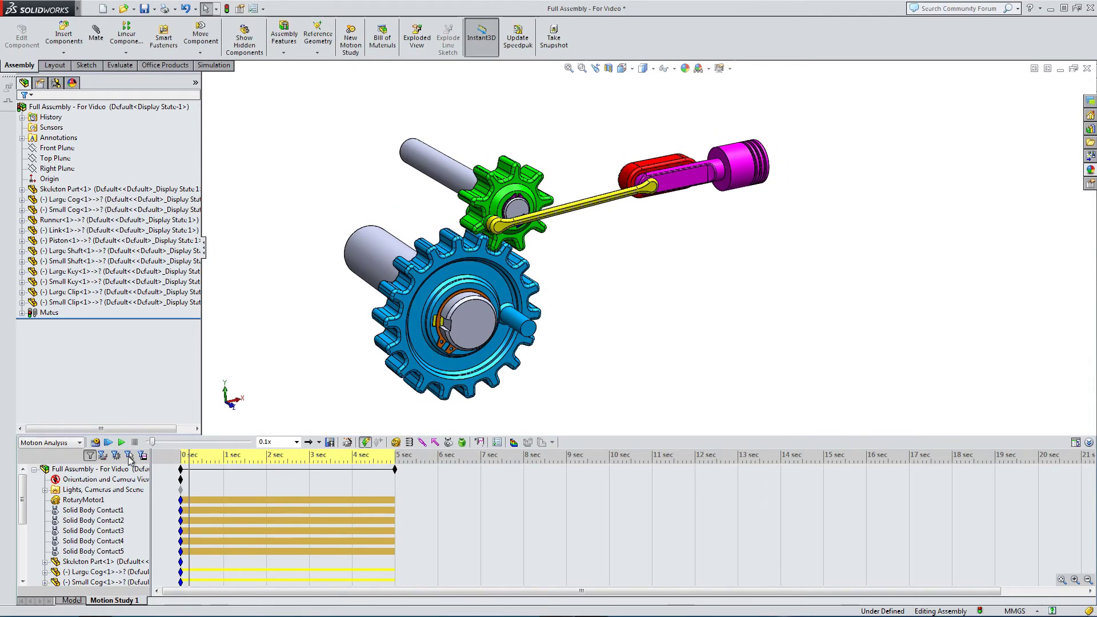
click(94, 492)
click(46, 490)
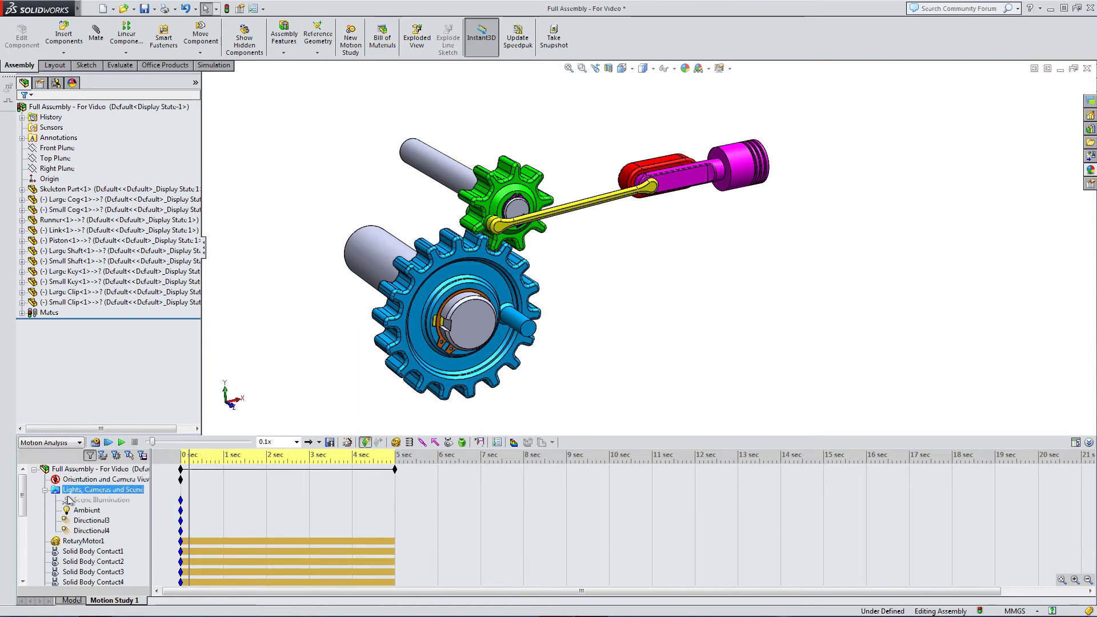
Disable View Key Creation on the Orientation and Camera Views track.
right_click(76, 493)
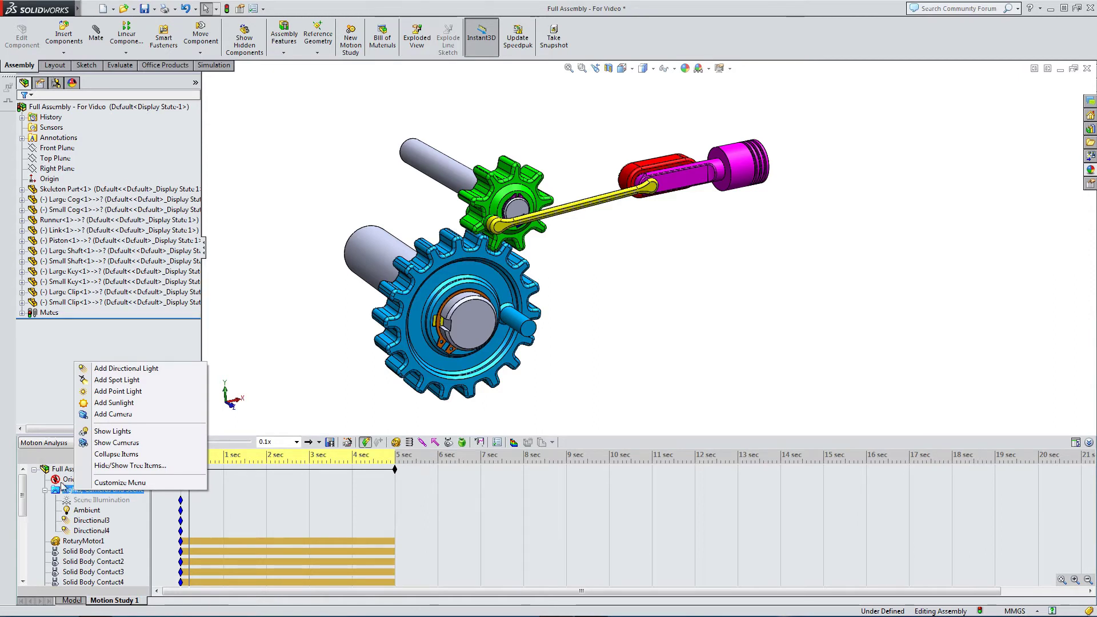
click(61, 480)
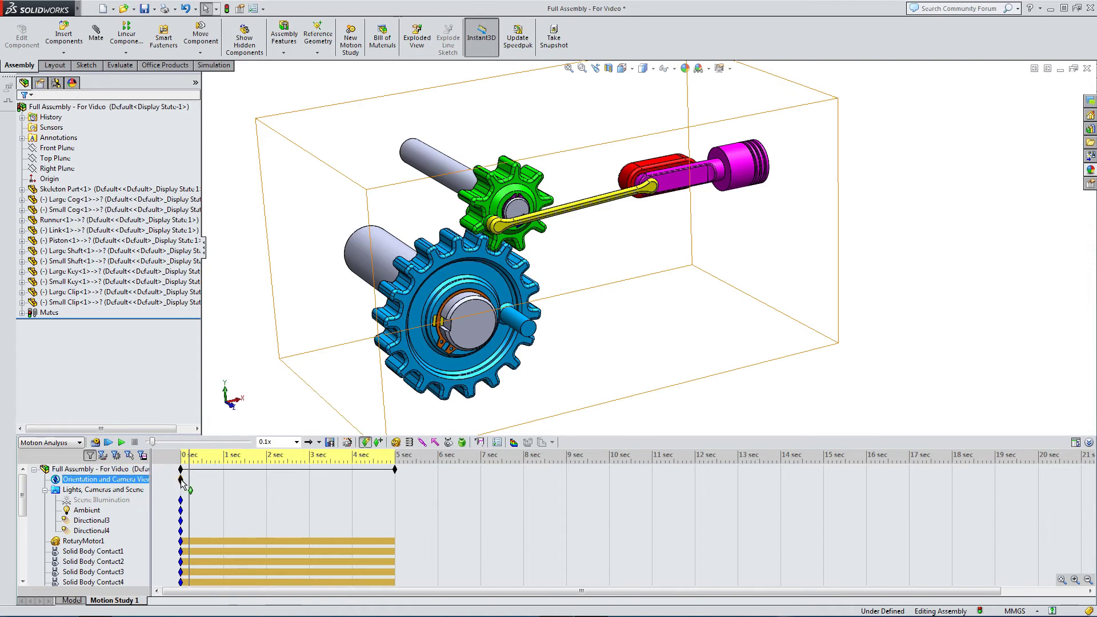
mouse_move(182, 483)
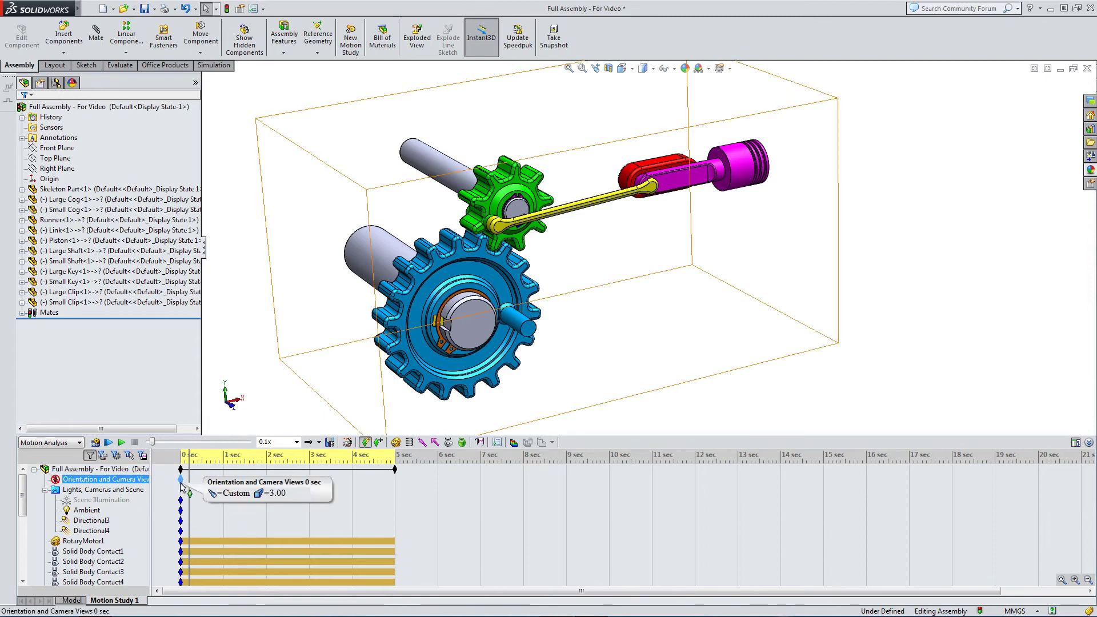
right_click(182, 483)
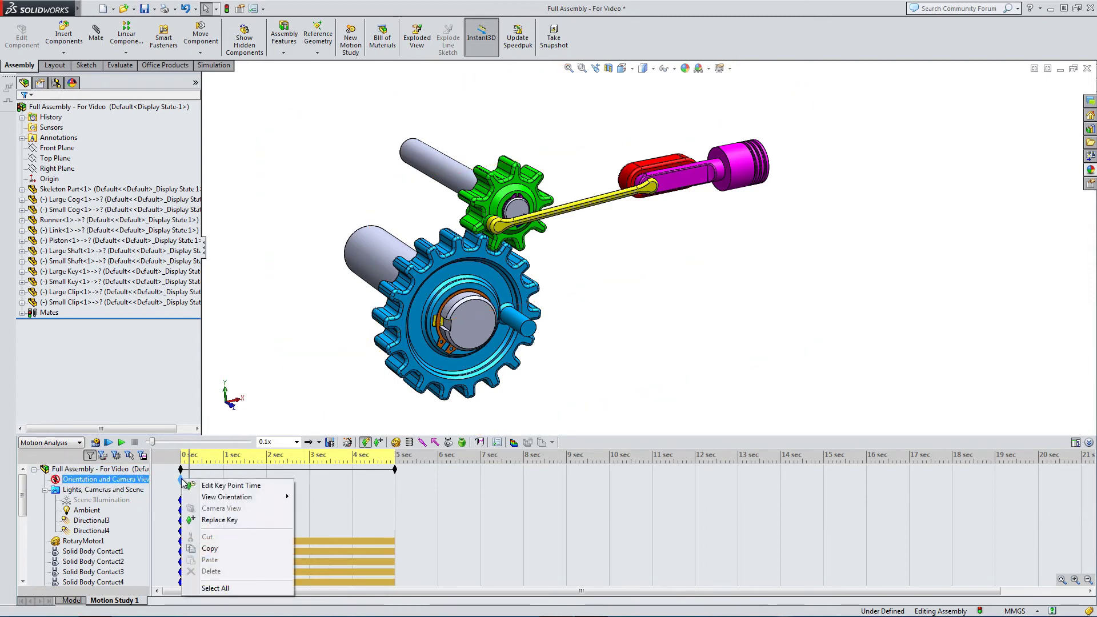
click(127, 485)
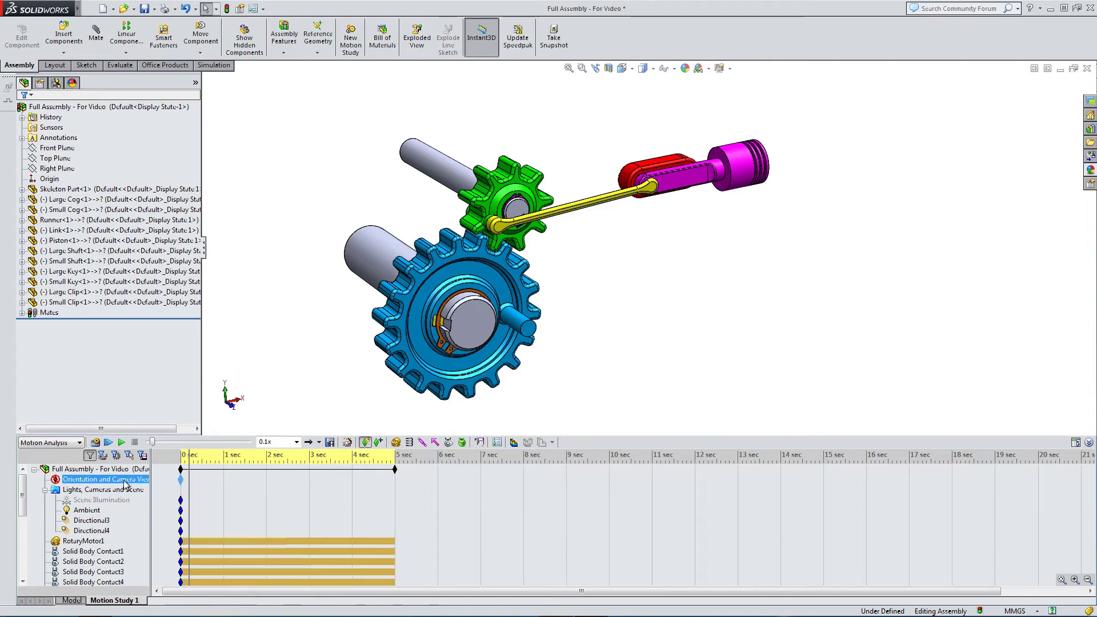
right_click(127, 485)
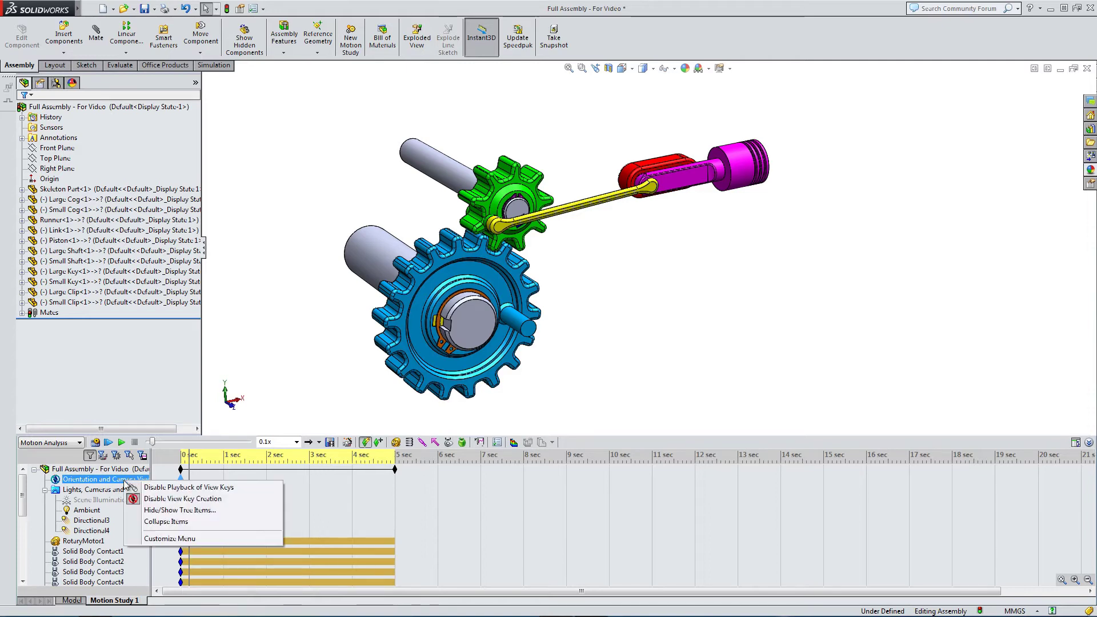
click(154, 499)
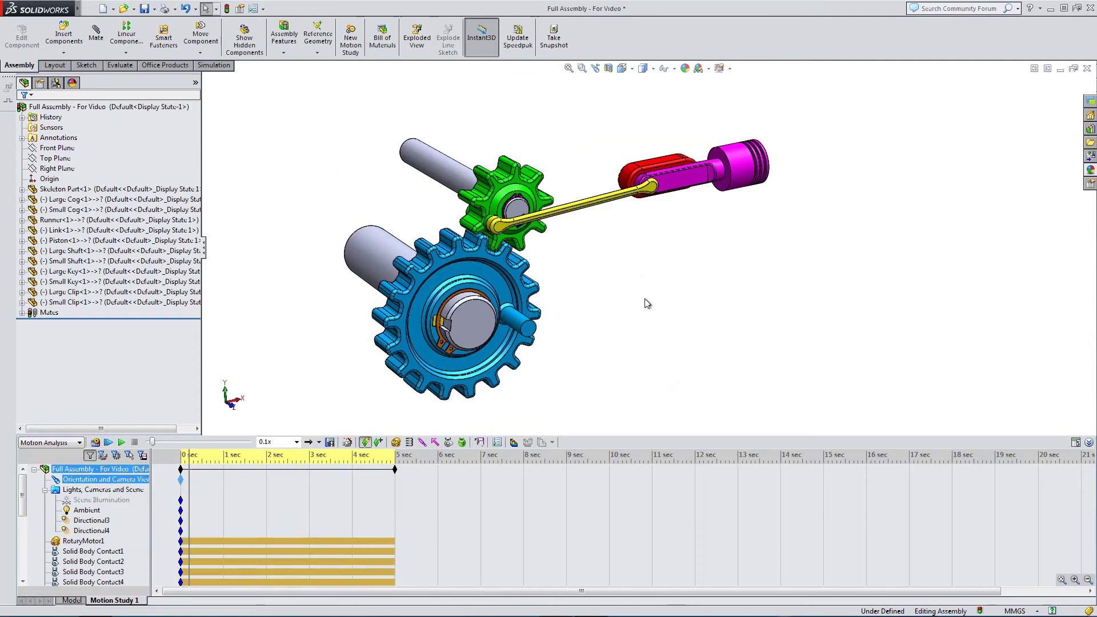
Rotate the model, then show it from Top and finally from Front view.
middle_drag(647, 302, 612, 108)
click(622, 69)
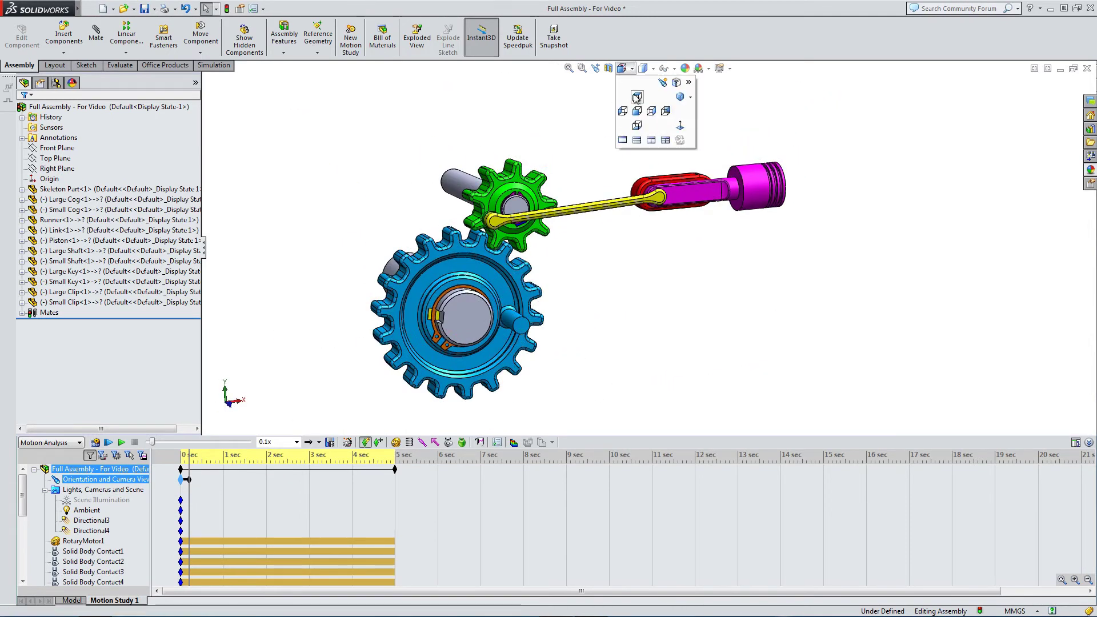
click(637, 98)
click(623, 68)
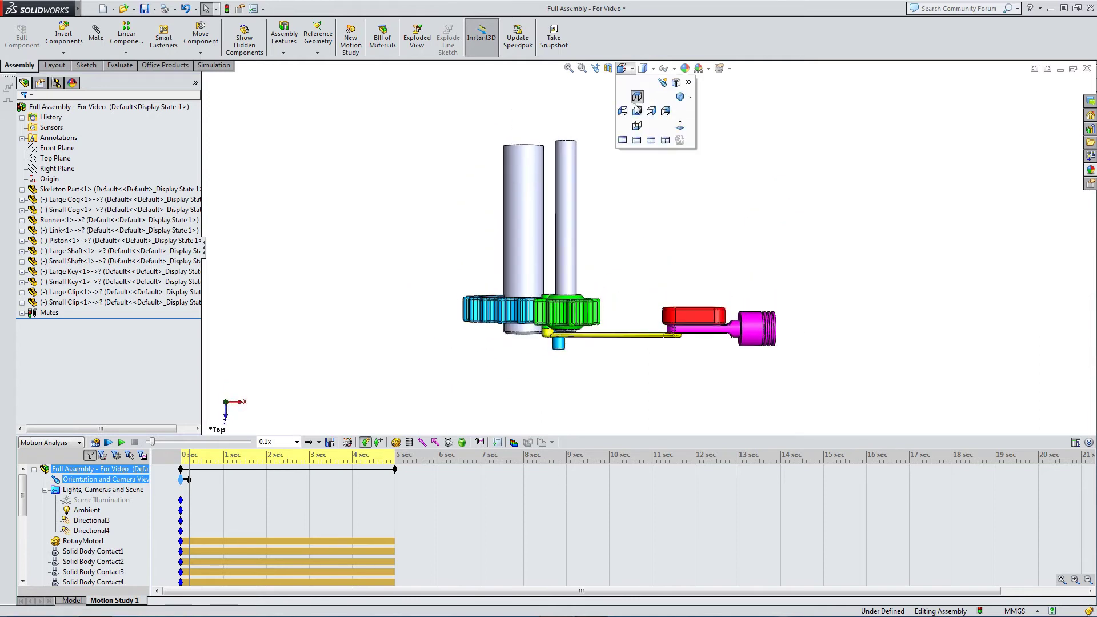
click(636, 110)
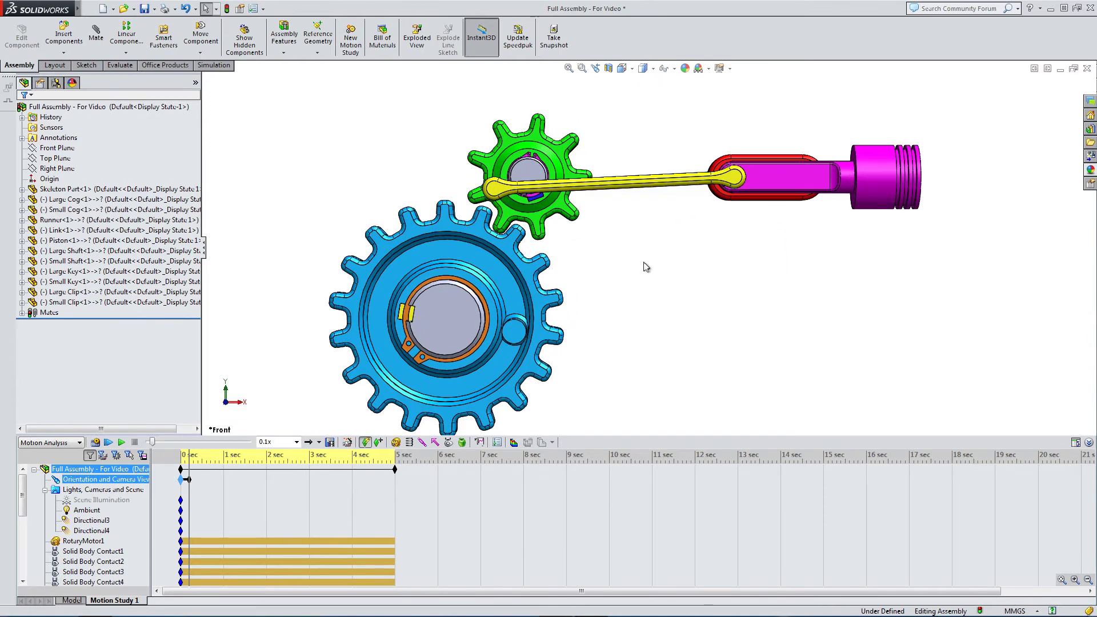
Move the time bar and the camera view key back to 0 sec.
click(180, 457)
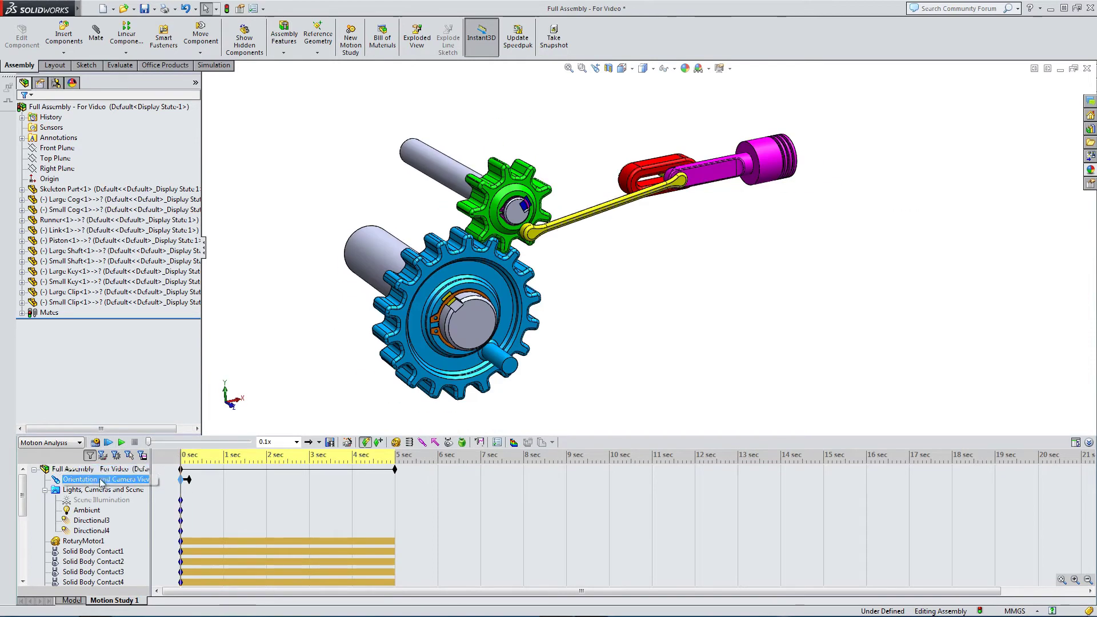
click(283, 368)
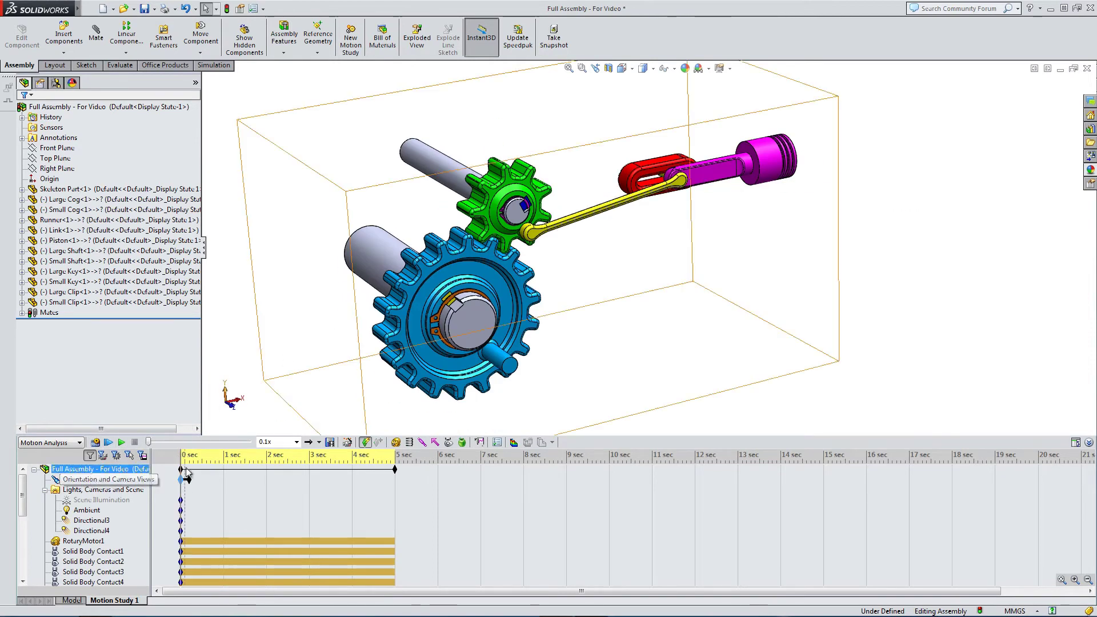
click(102, 479)
drag(191, 484, 182, 481)
click(171, 490)
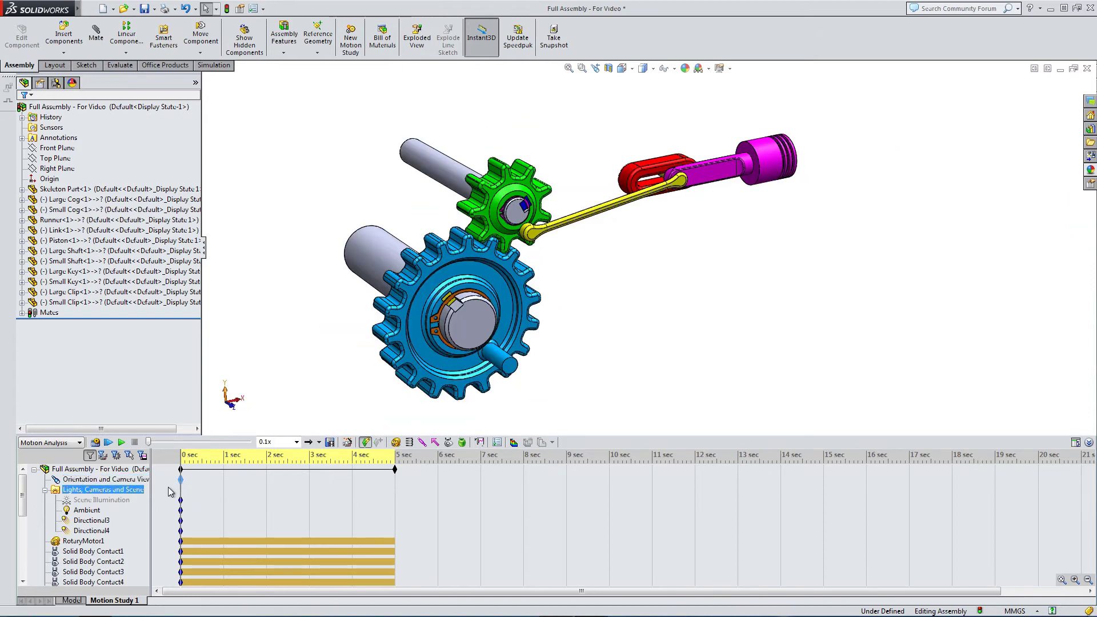
Set the mechanism to Front view again and zoom in.
right_click(89, 479)
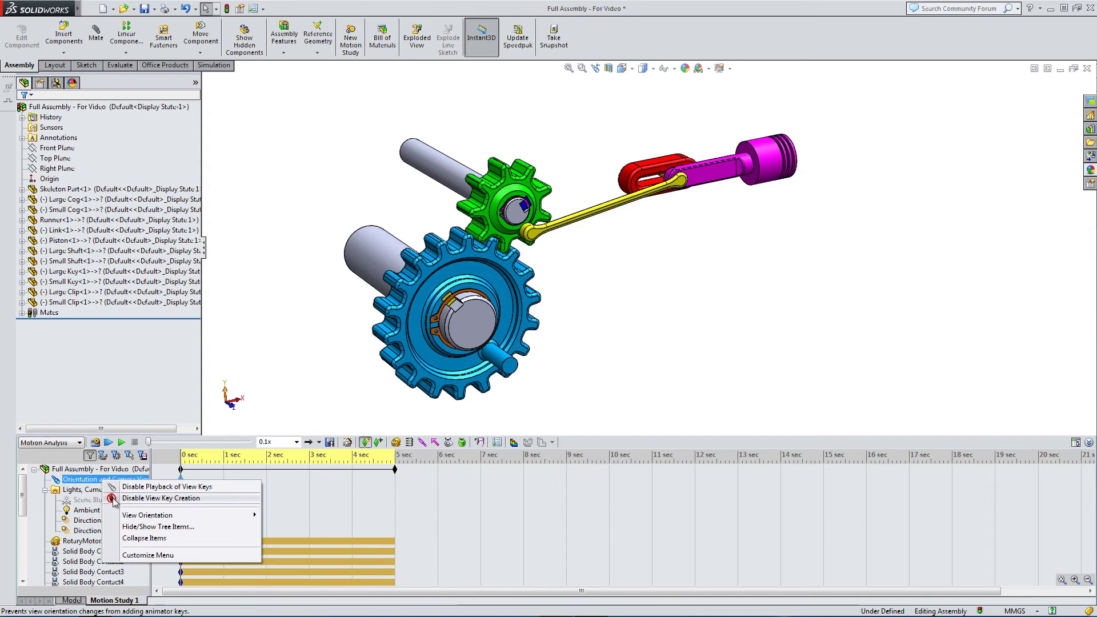
click(259, 458)
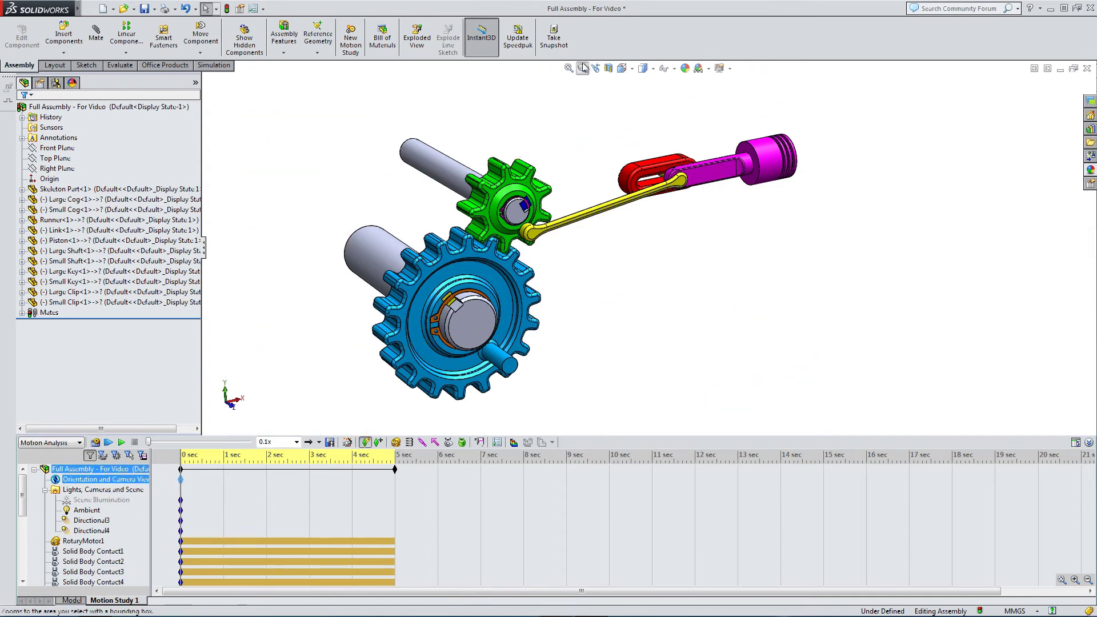
click(622, 70)
click(634, 111)
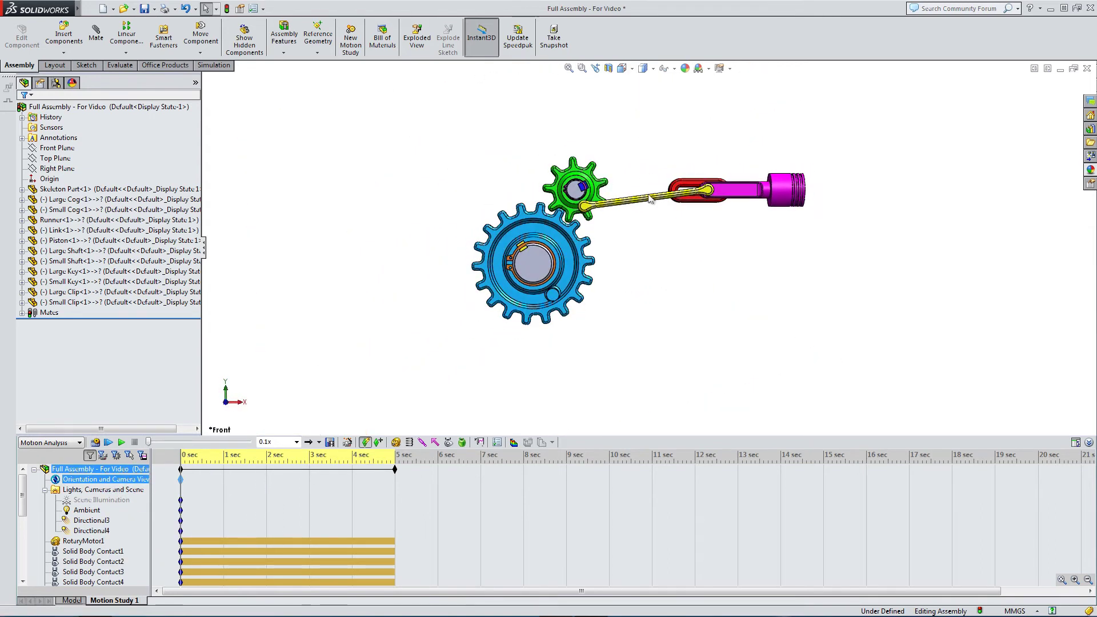
scroll(680, 295, down, 2)
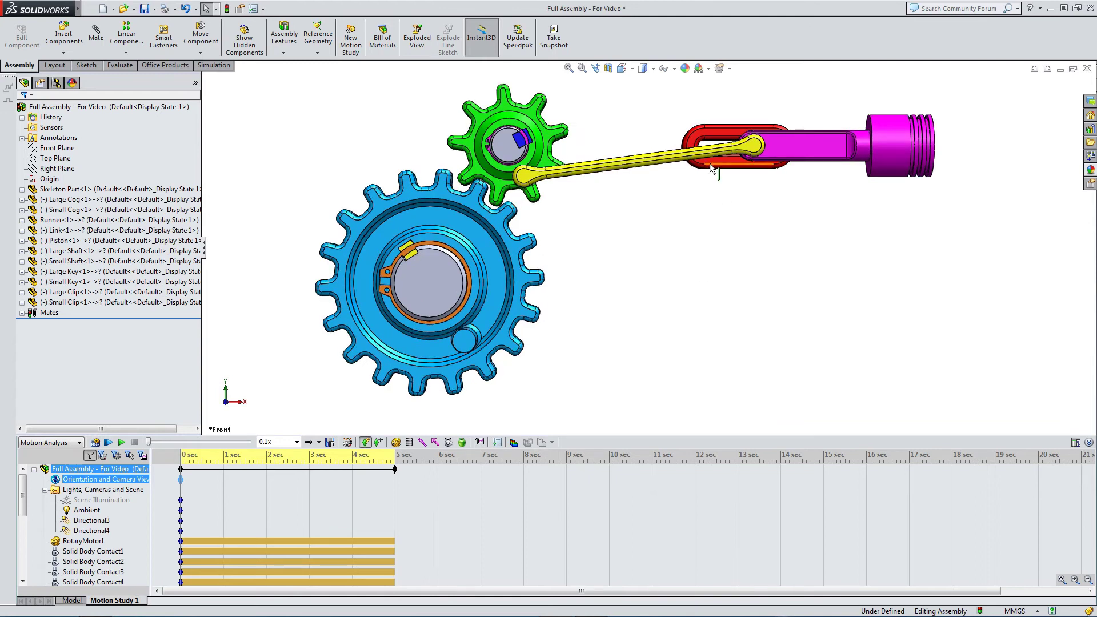
Play and stop the study, rewind it to 0 sec, and set playback speed to 0.25x.
click(121, 444)
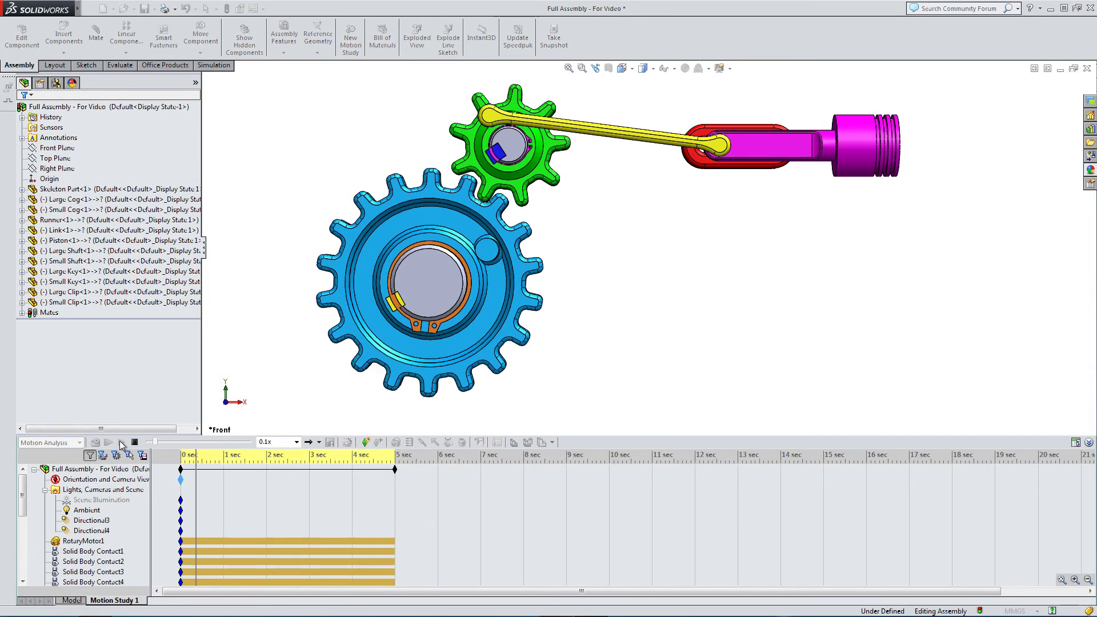
click(134, 442)
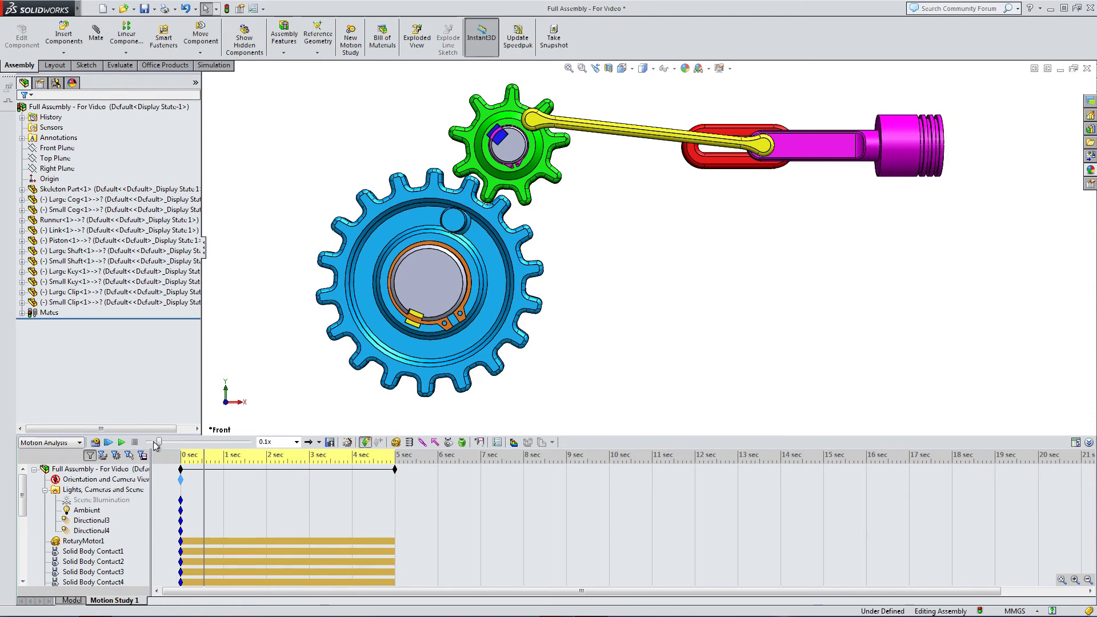
drag(150, 442, 148, 442)
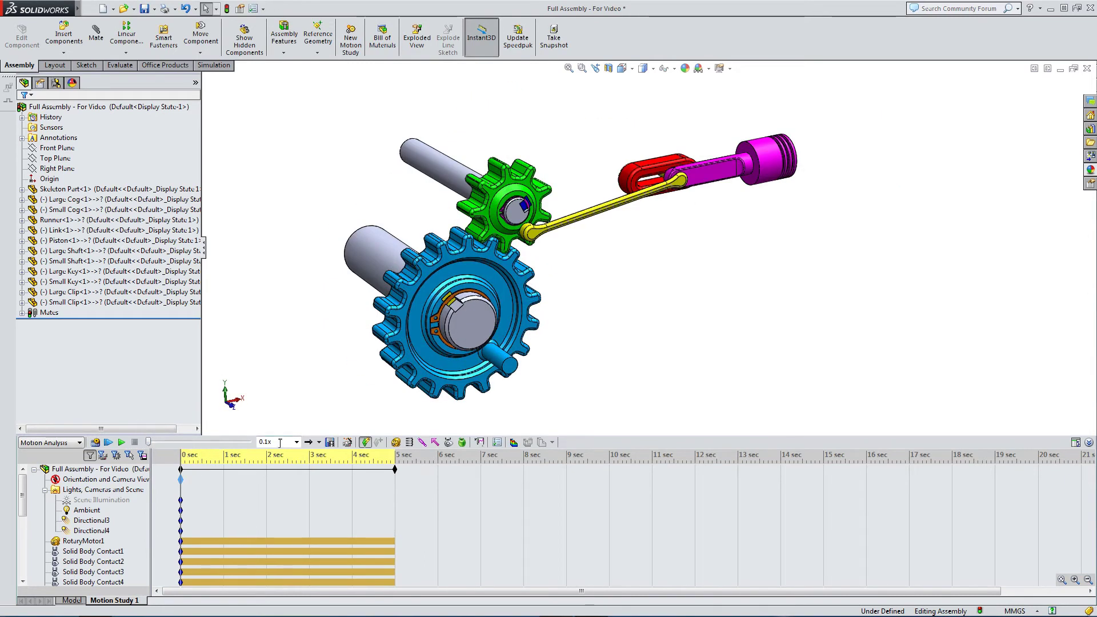
click(297, 442)
click(286, 460)
Switch to Front view and play the motion study twice from the start.
click(621, 68)
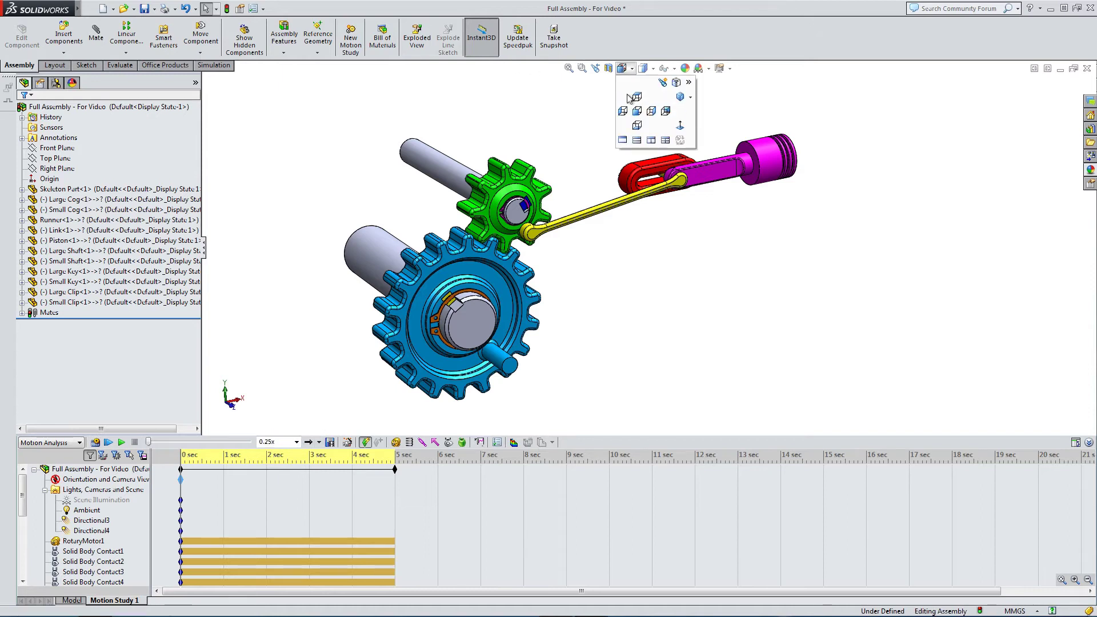
click(635, 107)
scroll(648, 252, down, 2)
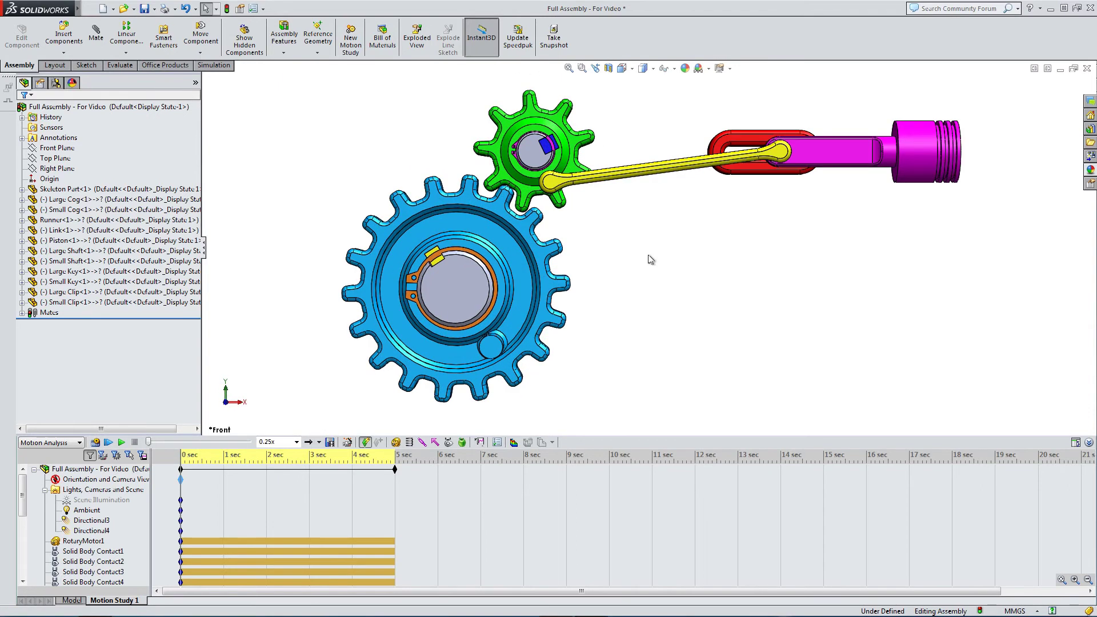
click(121, 442)
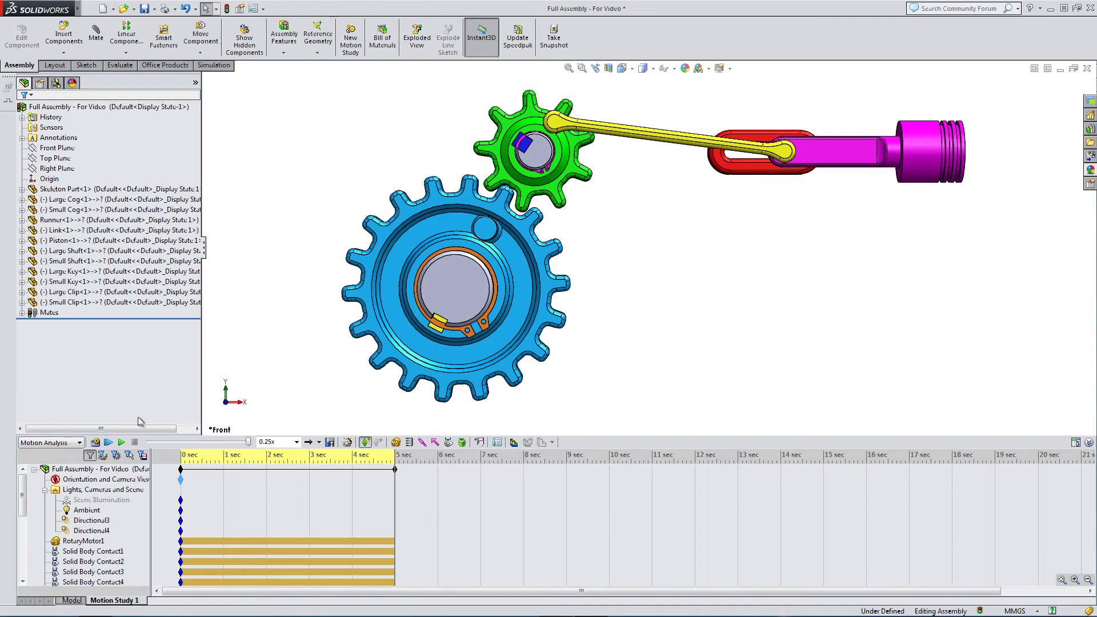
click(121, 443)
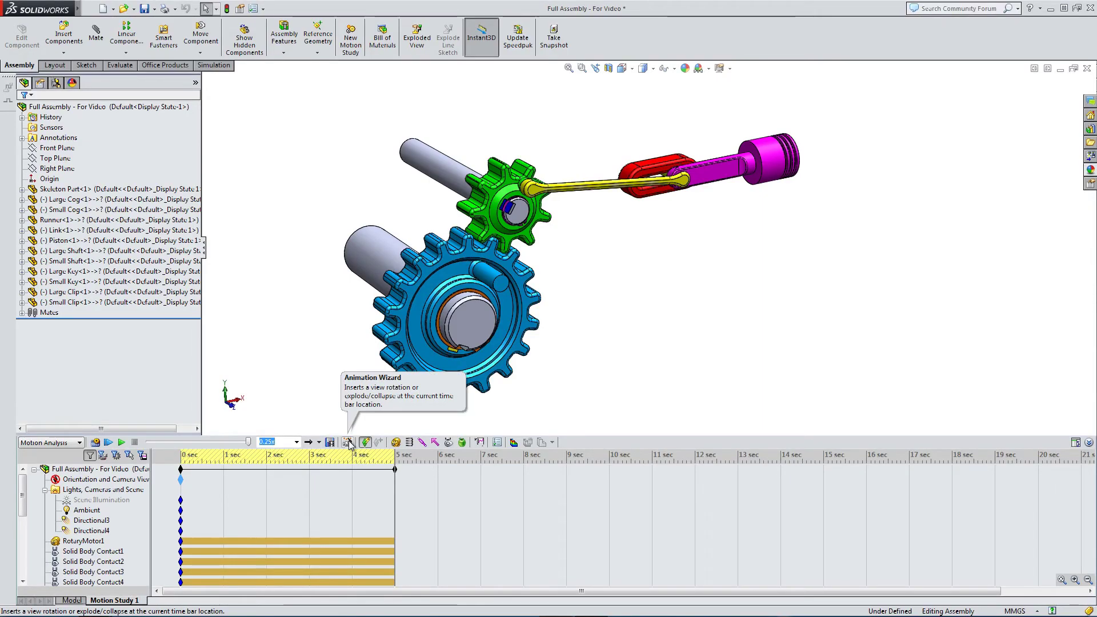
Use the Animation Wizard to rotate the model 2 turns clockwise about Y, lasting 4 s from 1 s.
click(348, 442)
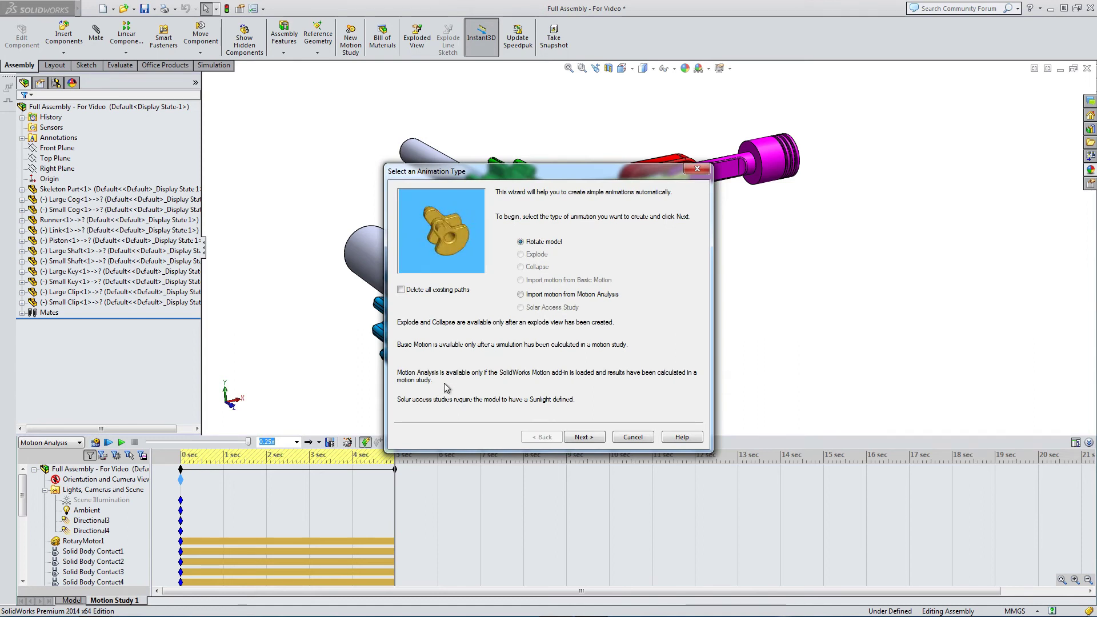
click(593, 438)
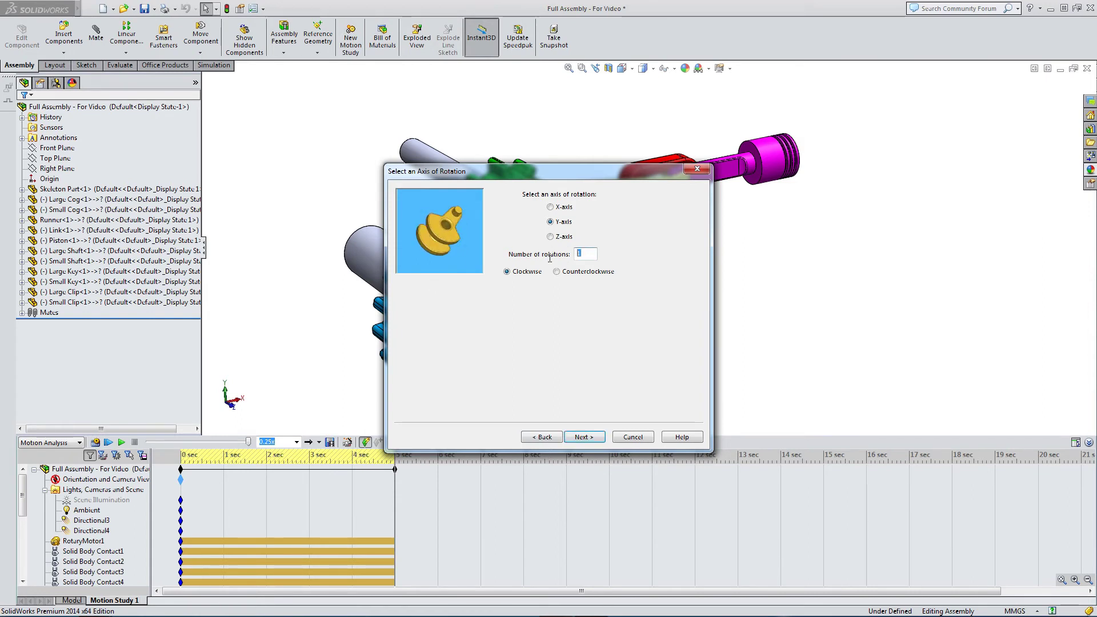
text(2)
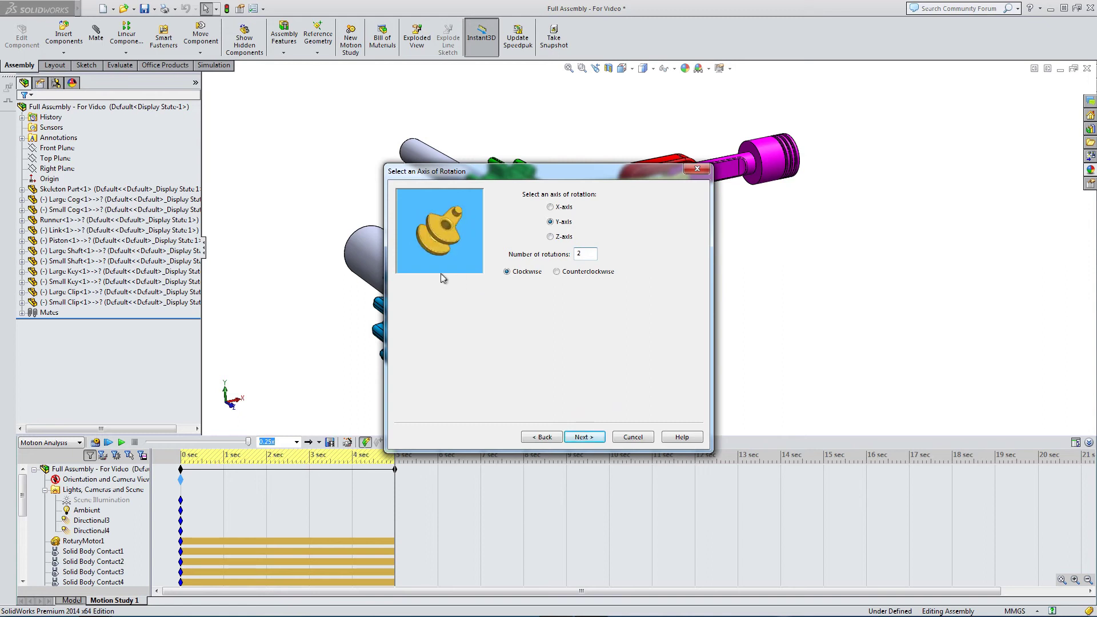
click(575, 438)
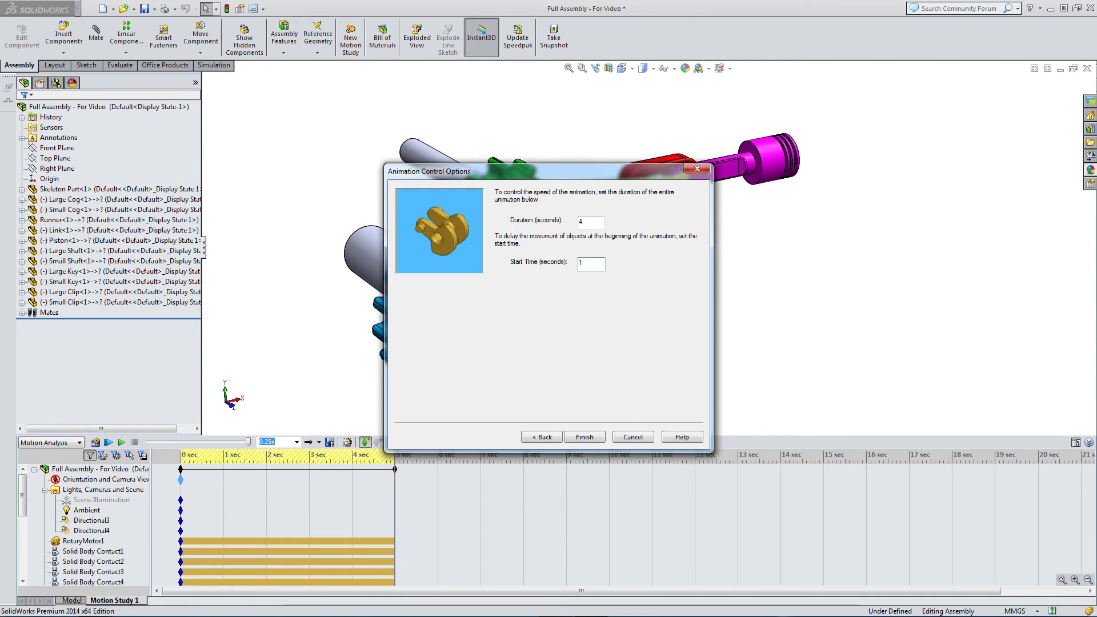
click(585, 438)
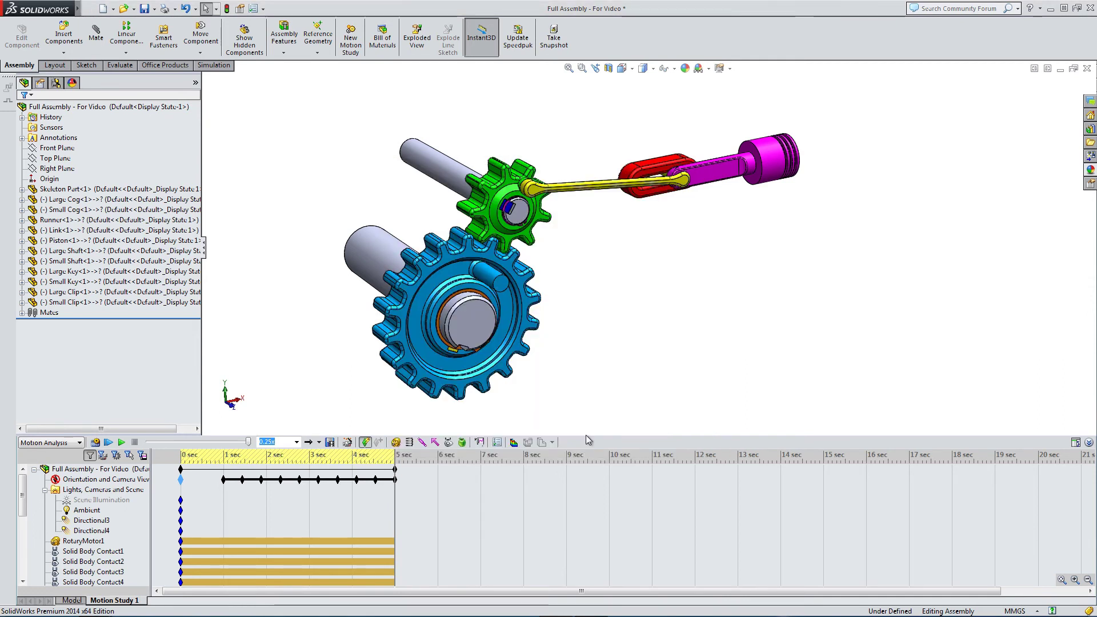
Deselect the Lights, Cameras and Scene track and recalculate the 5-second study.
click(224, 490)
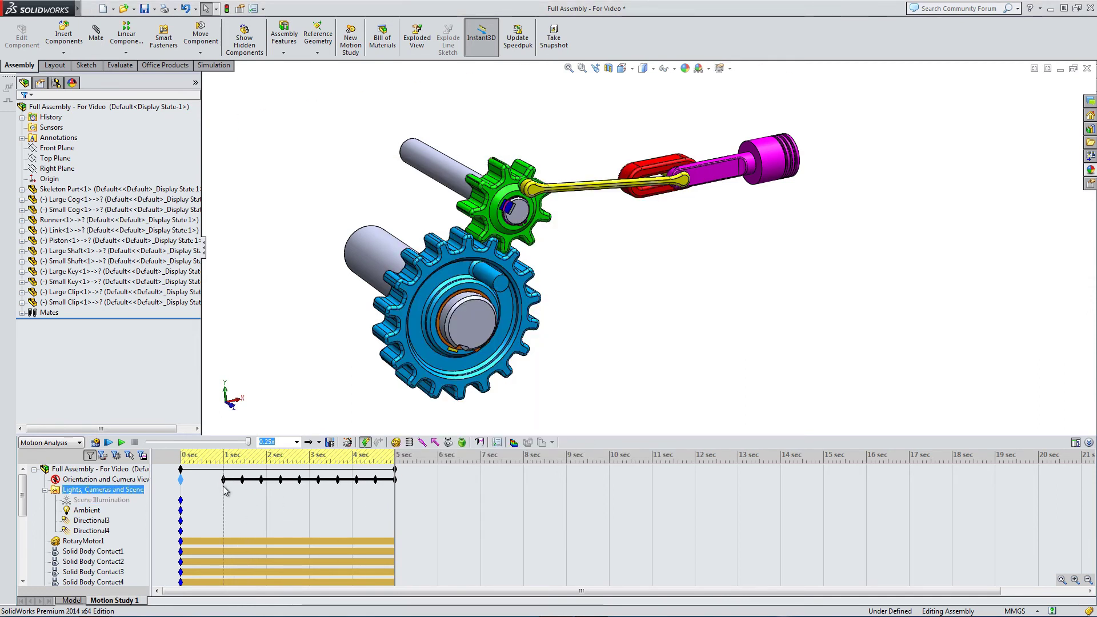
key(Escape)
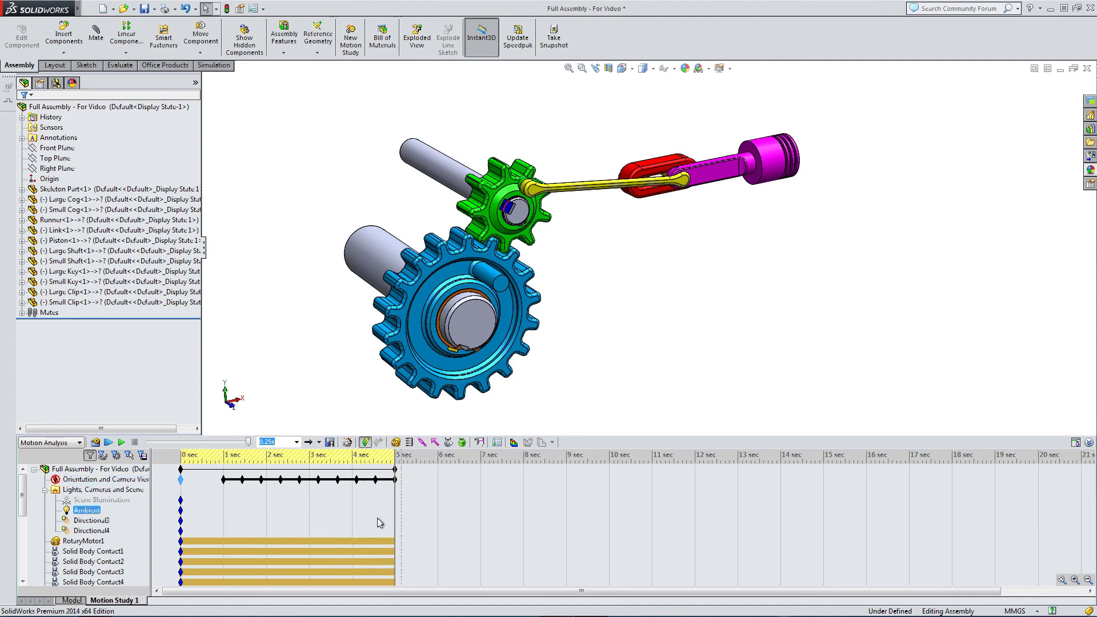
click(96, 442)
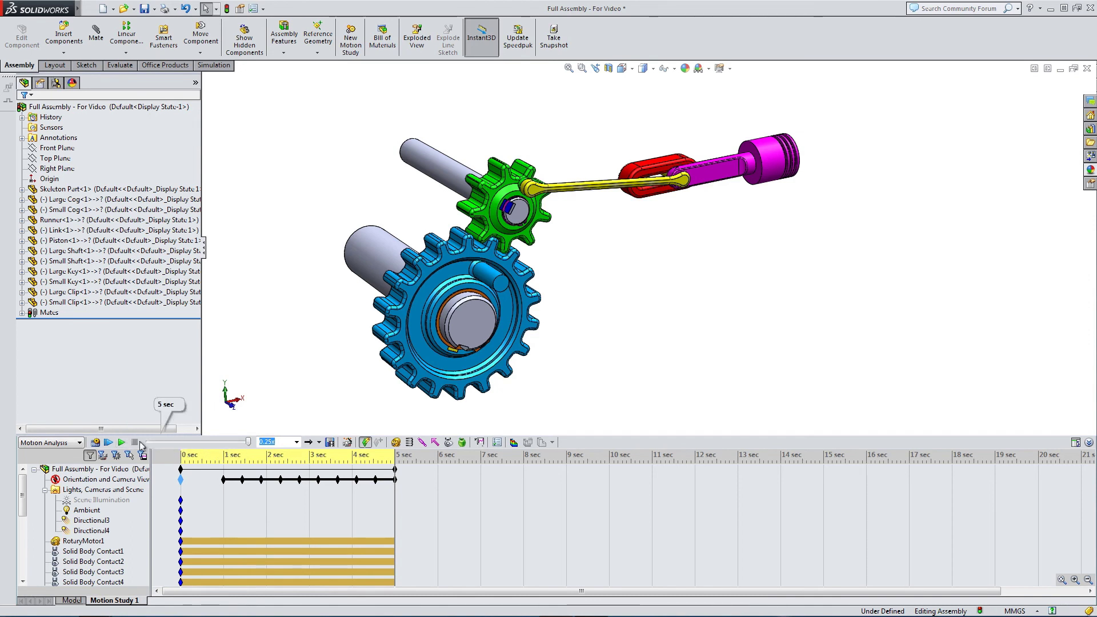
click(121, 442)
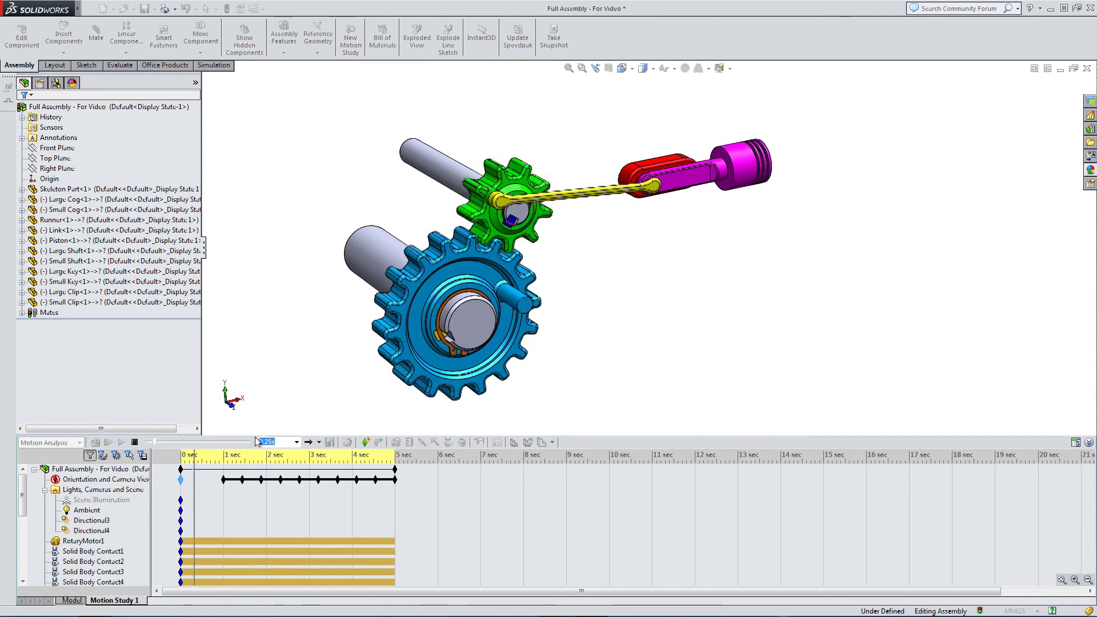